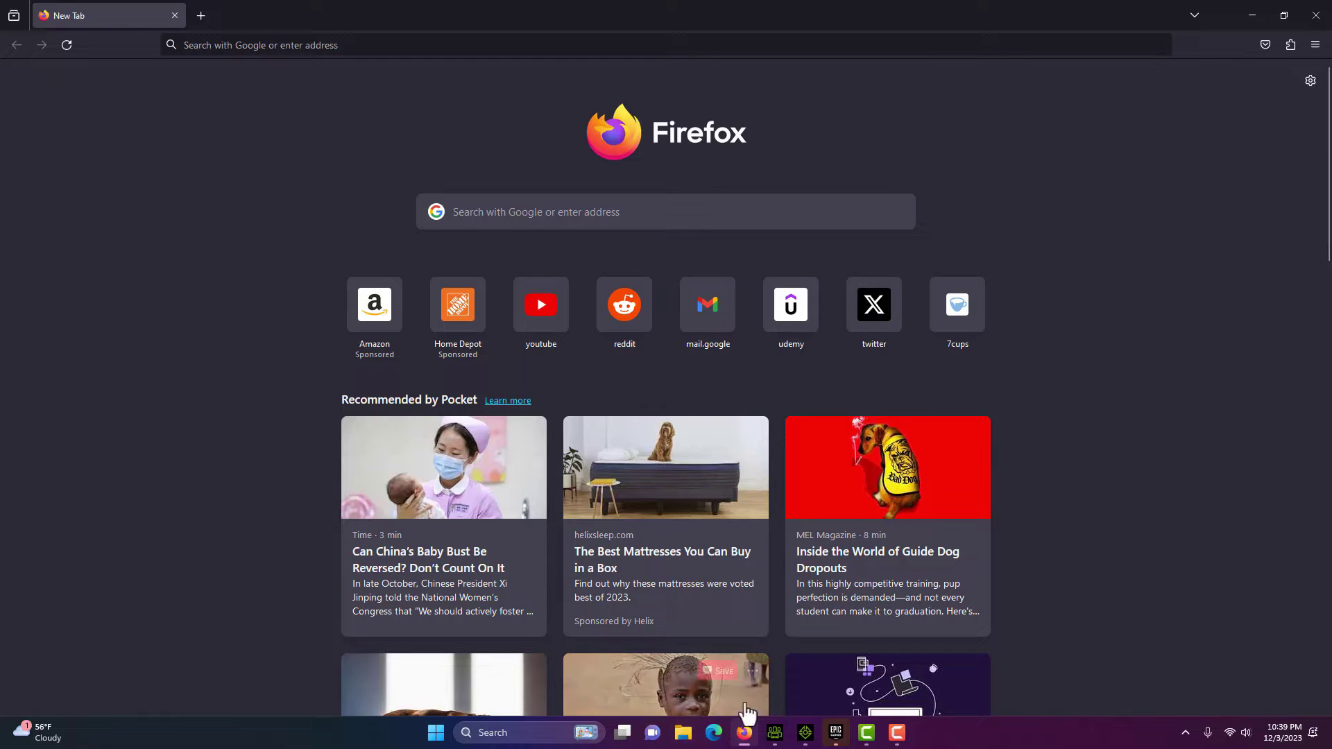
- Switch to iClone 8 and apply the Standard workspace layout
left_click(801, 737)
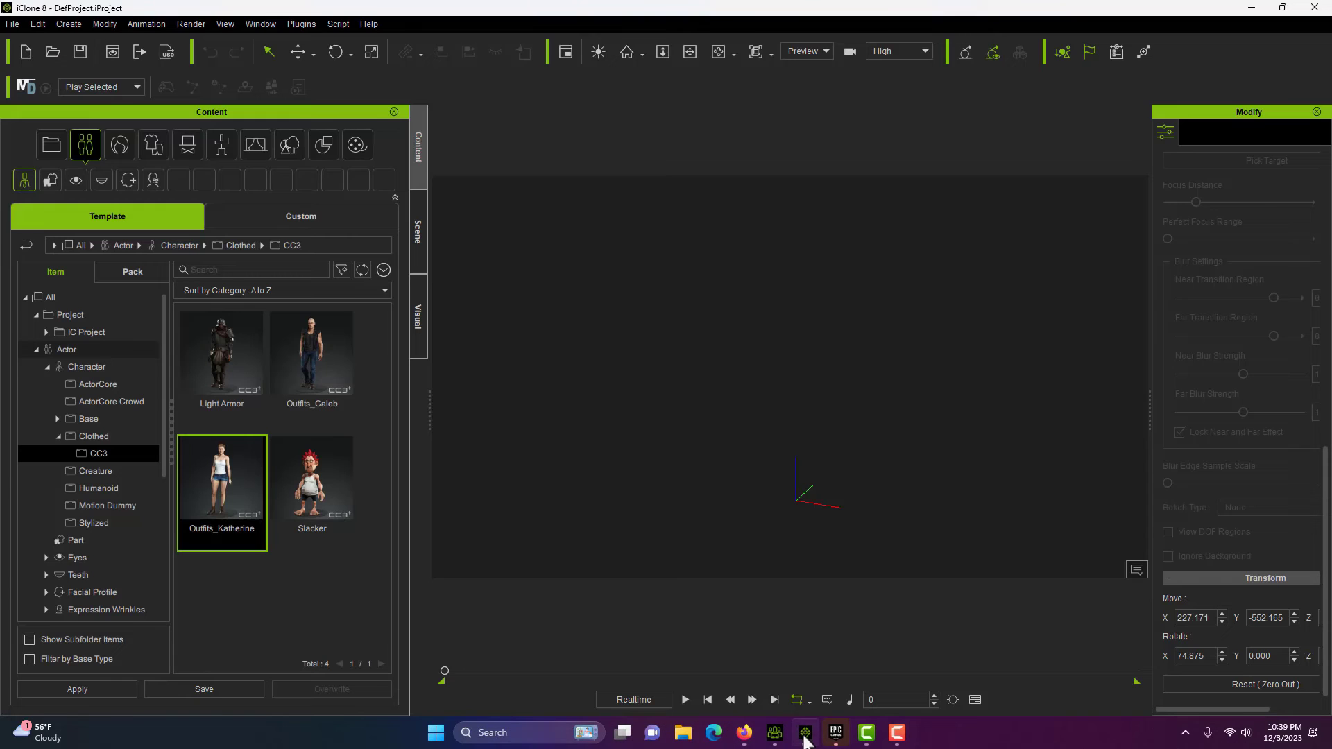
left_click(254, 24)
mouse_move(306, 44)
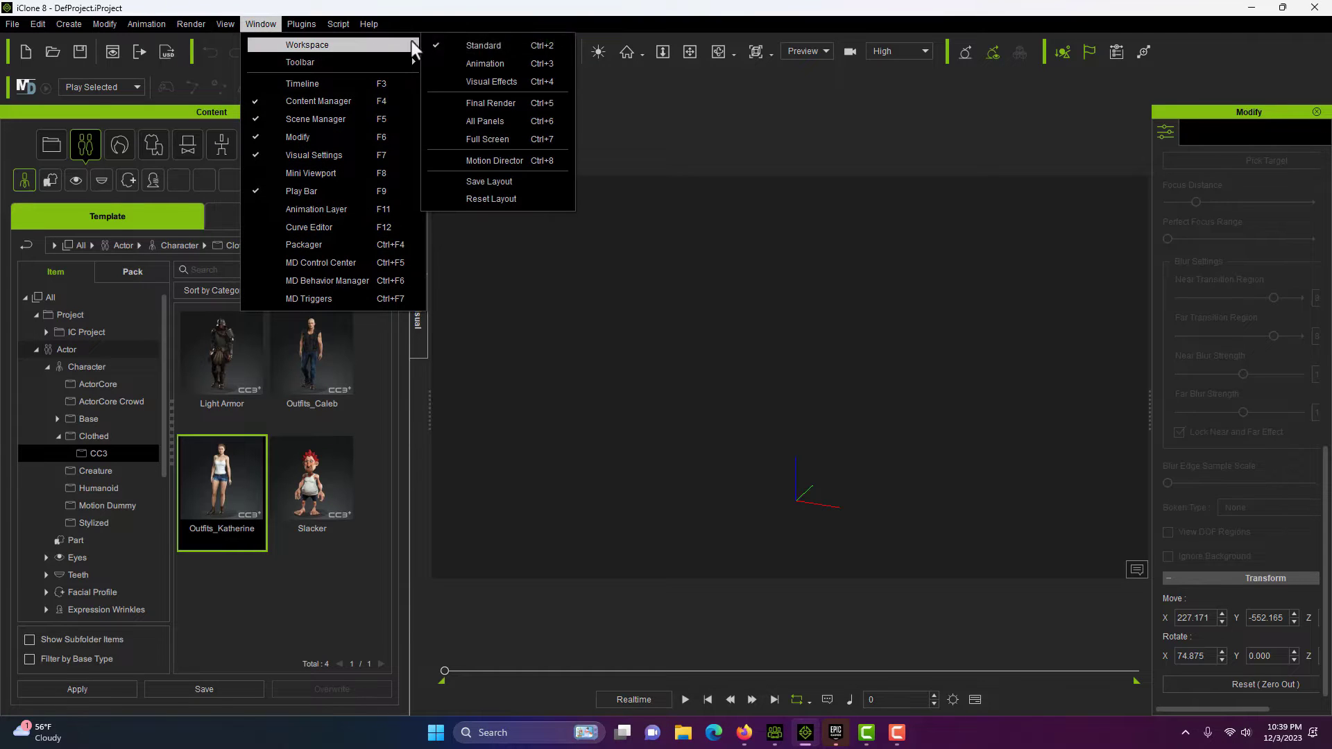
left_click(491, 43)
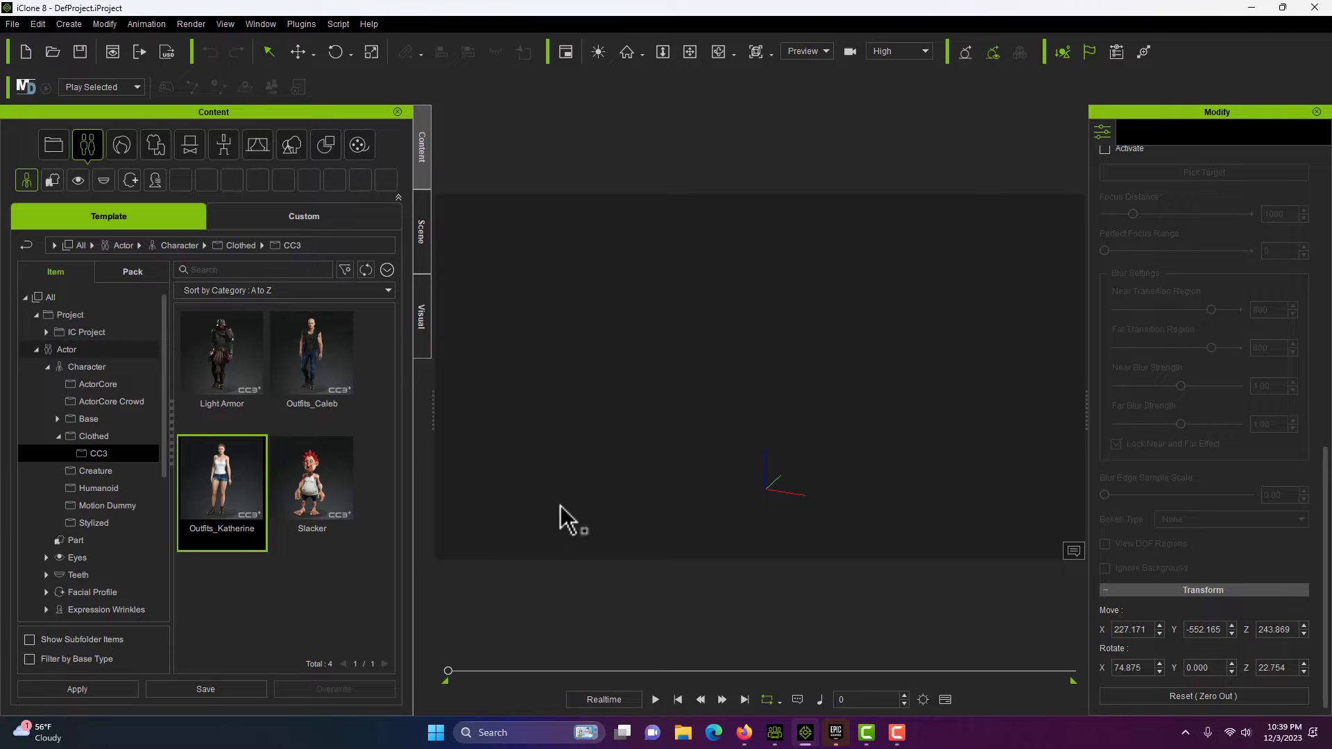
scroll(715, 427, "down", 1)
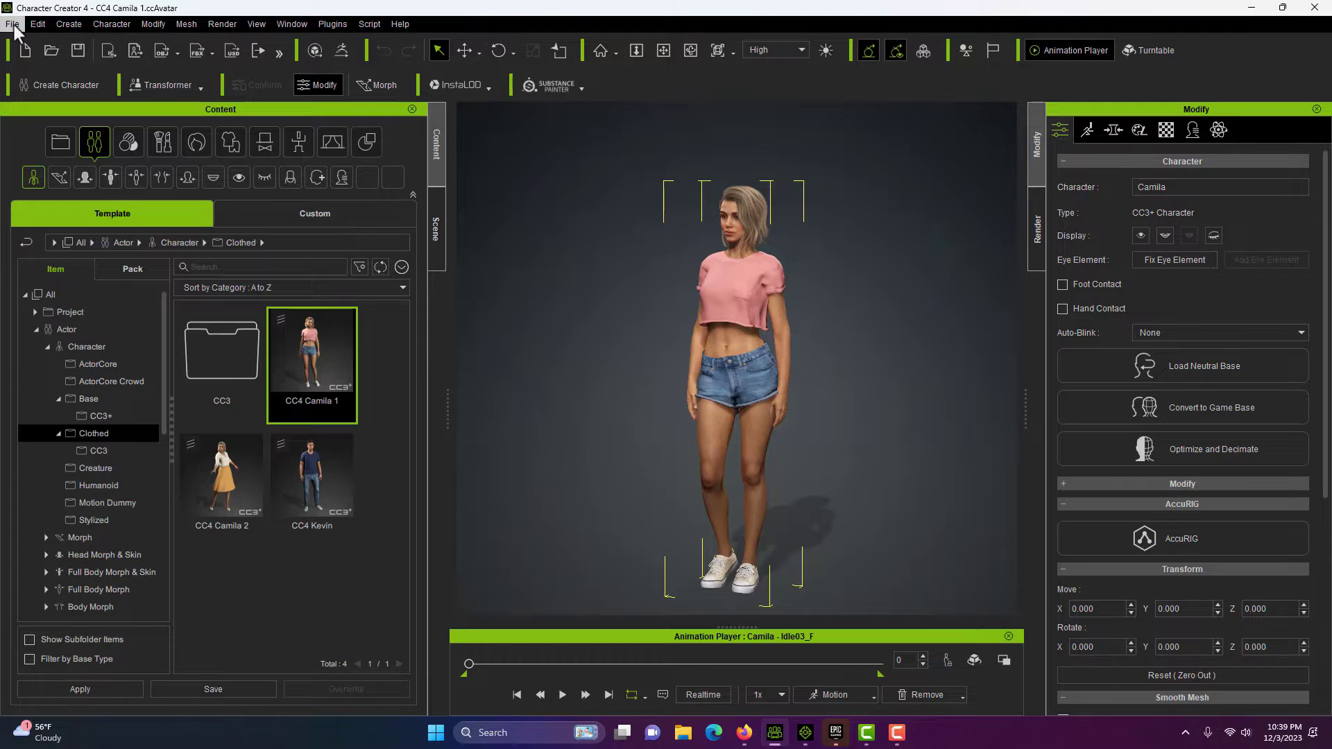
- Look up the Send to iClone export option for the Camila character in Character Creator
left_click(14, 25)
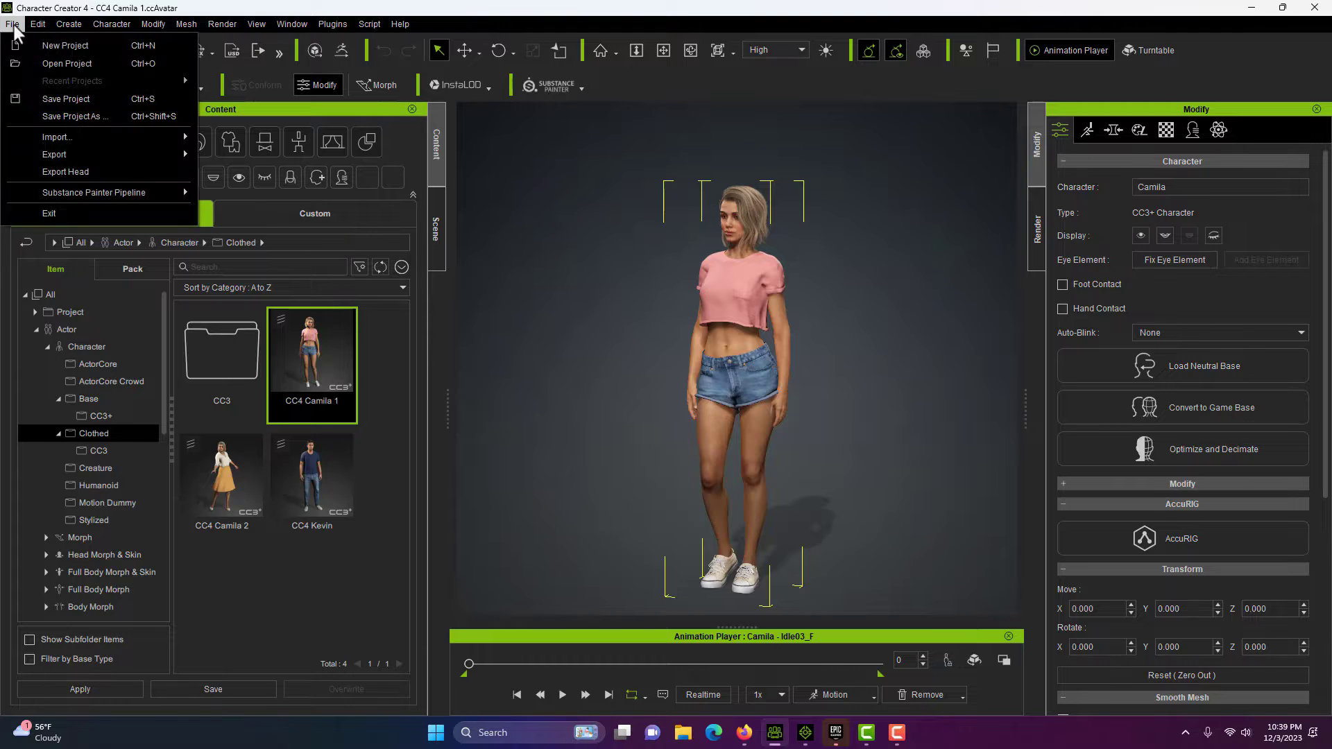
mouse_move(47, 152)
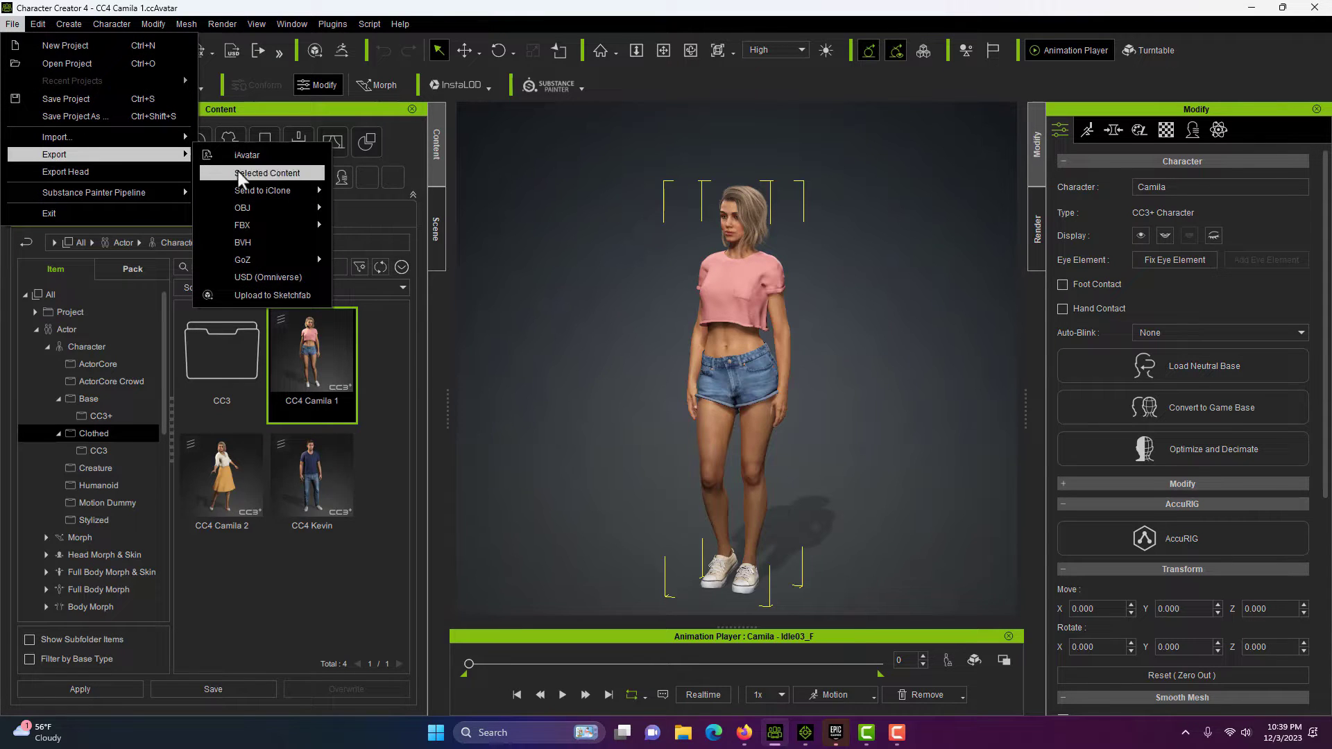
mouse_move(268, 188)
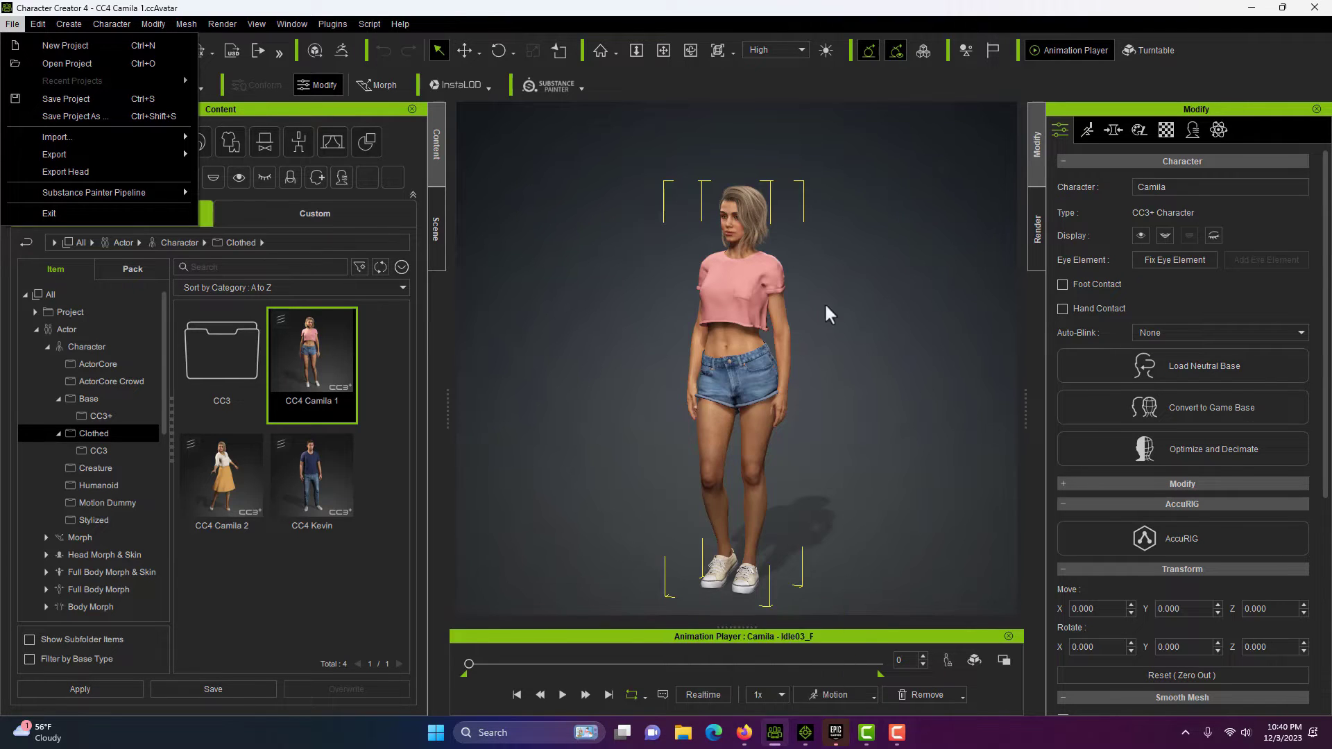
left_click(1246, 13)
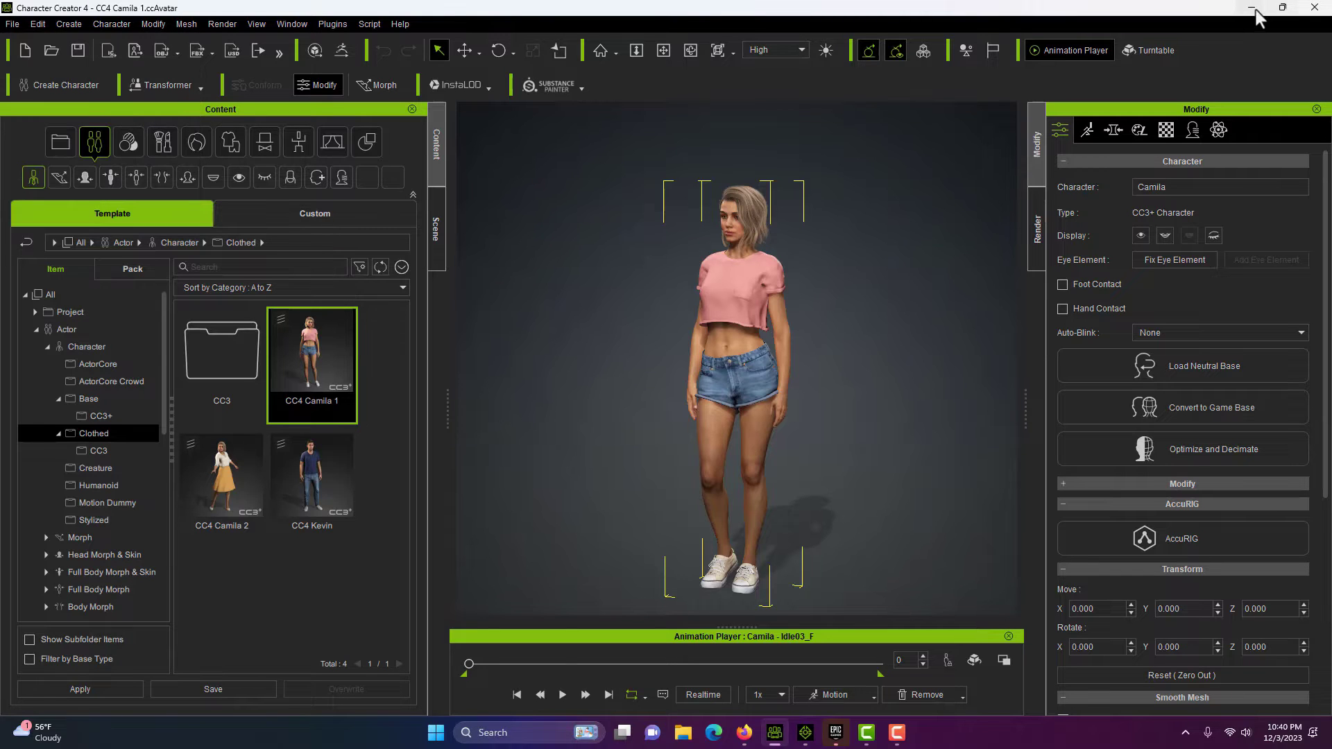
- Minimize Character Creator, close the pic.png image and return to iClone
left_click(1252, 10)
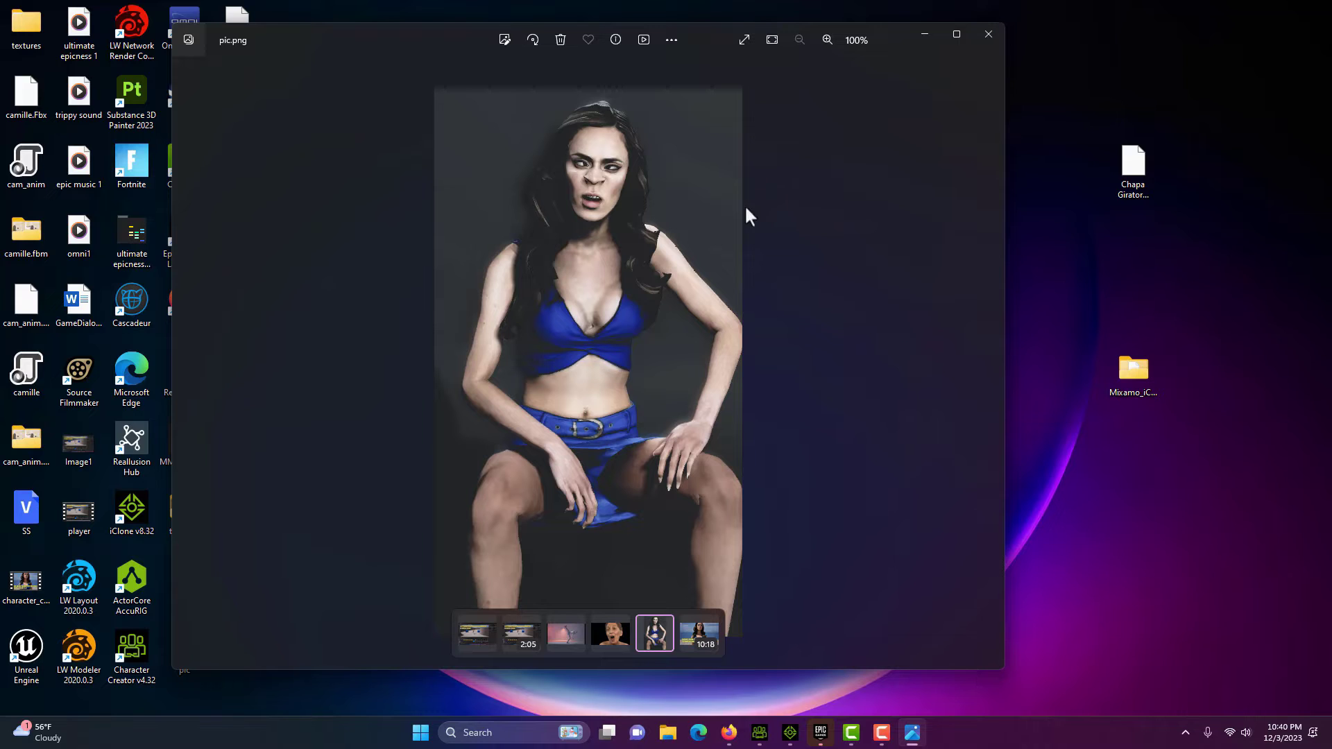
left_click(989, 31)
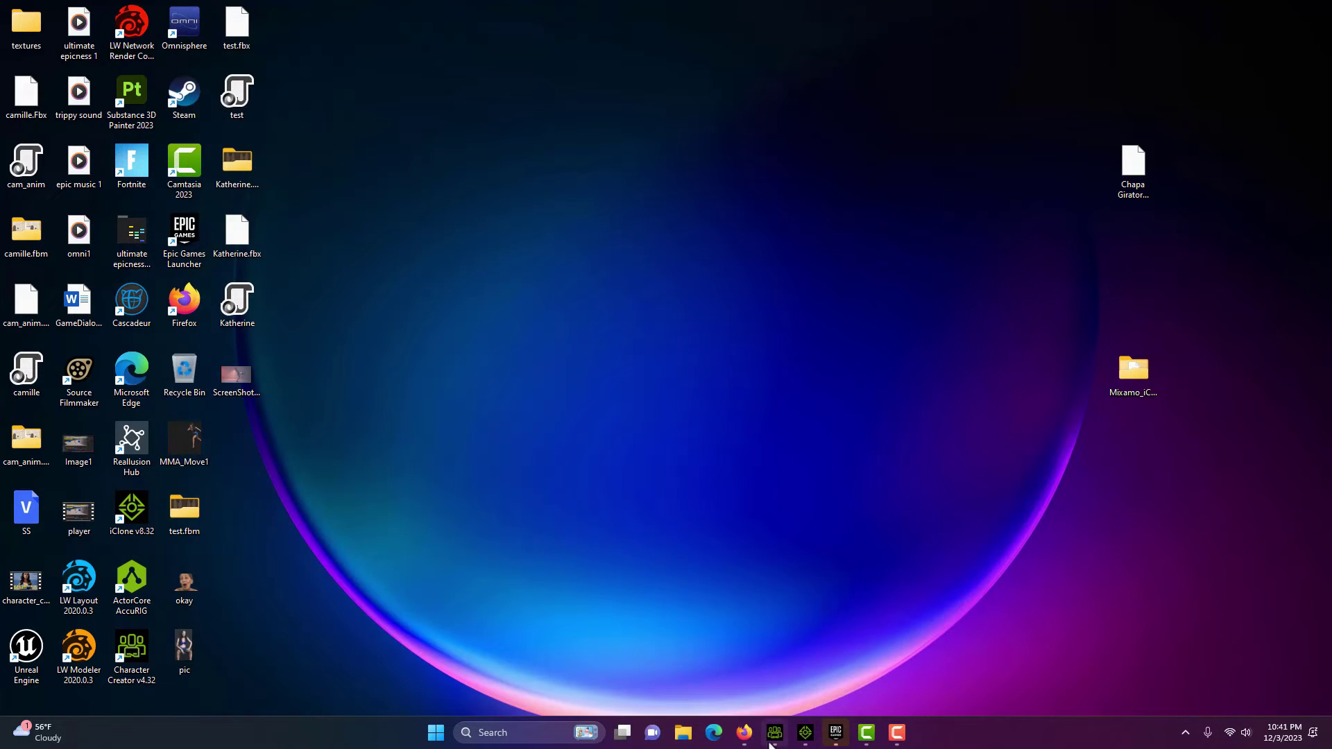
left_click(780, 742)
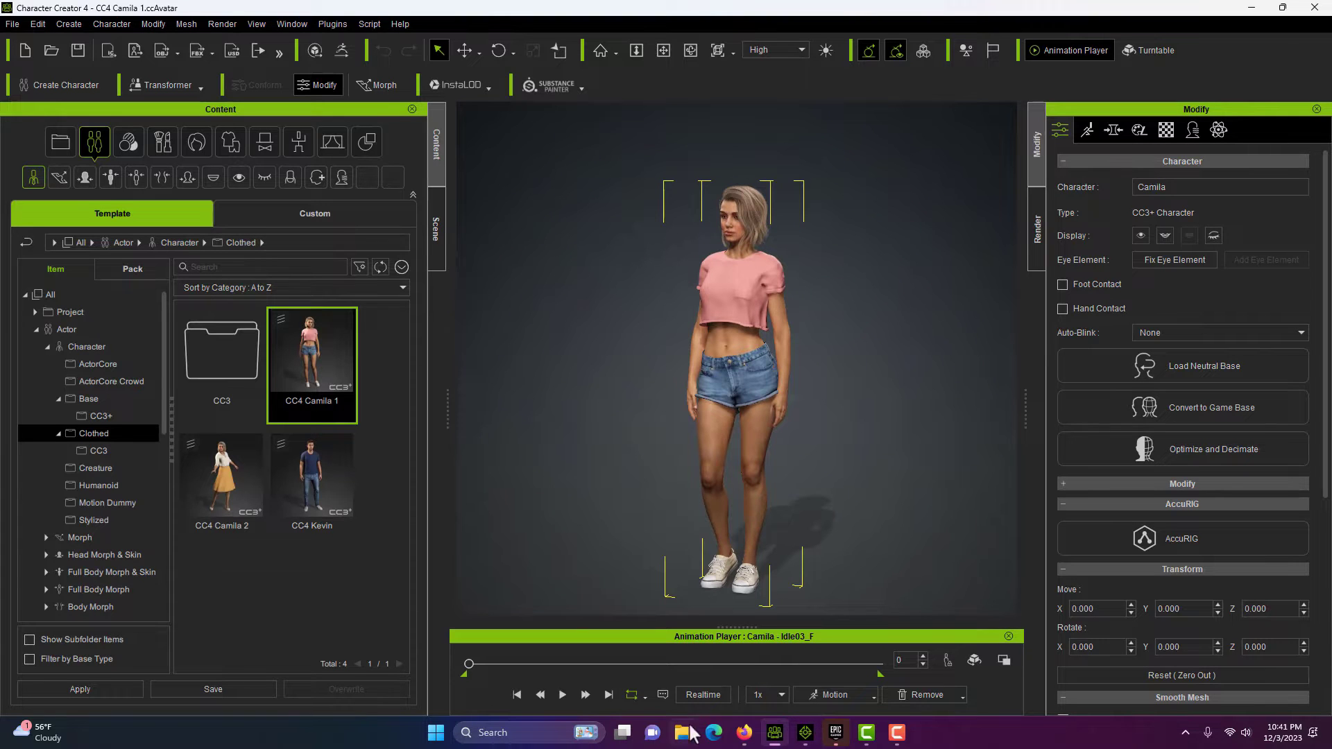
left_click(806, 738)
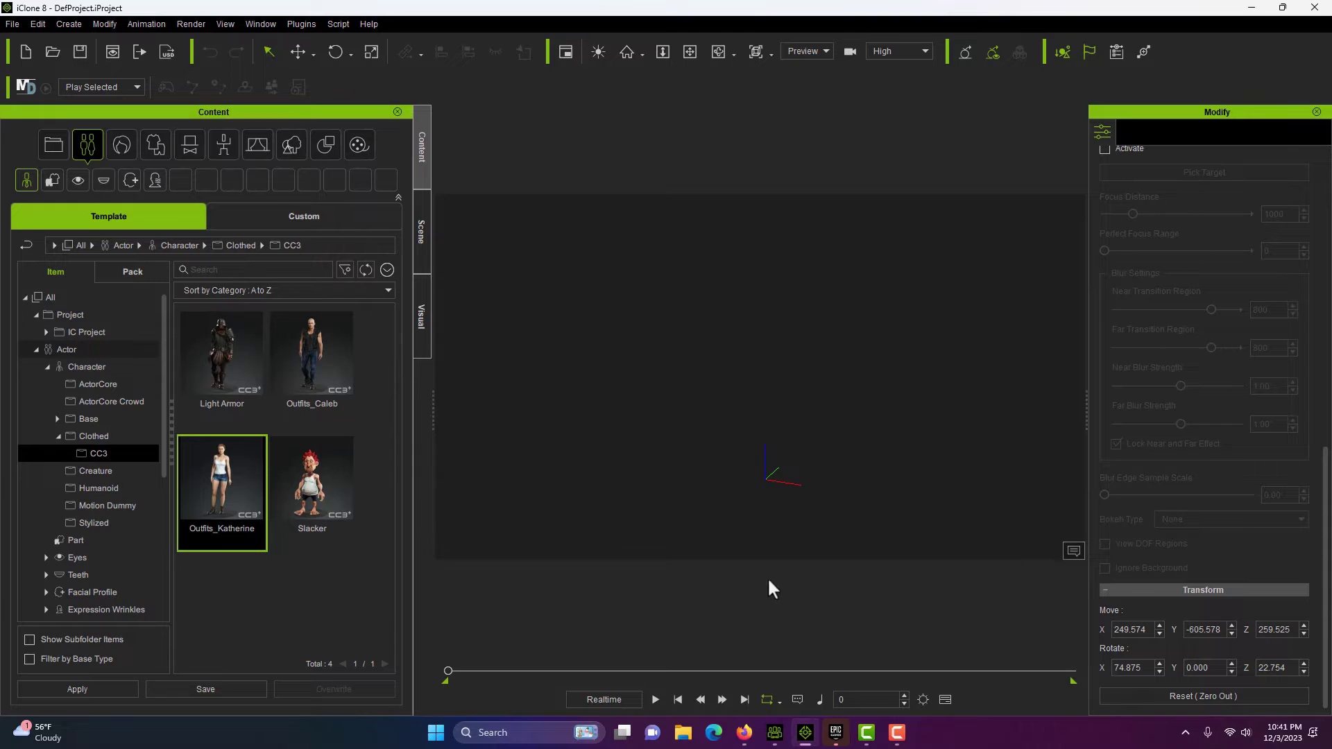
- Add the clothed CC3 character Outfits_Katherine to the empty scene and frame her at full height
left_click_drag(224, 494, 740, 393)
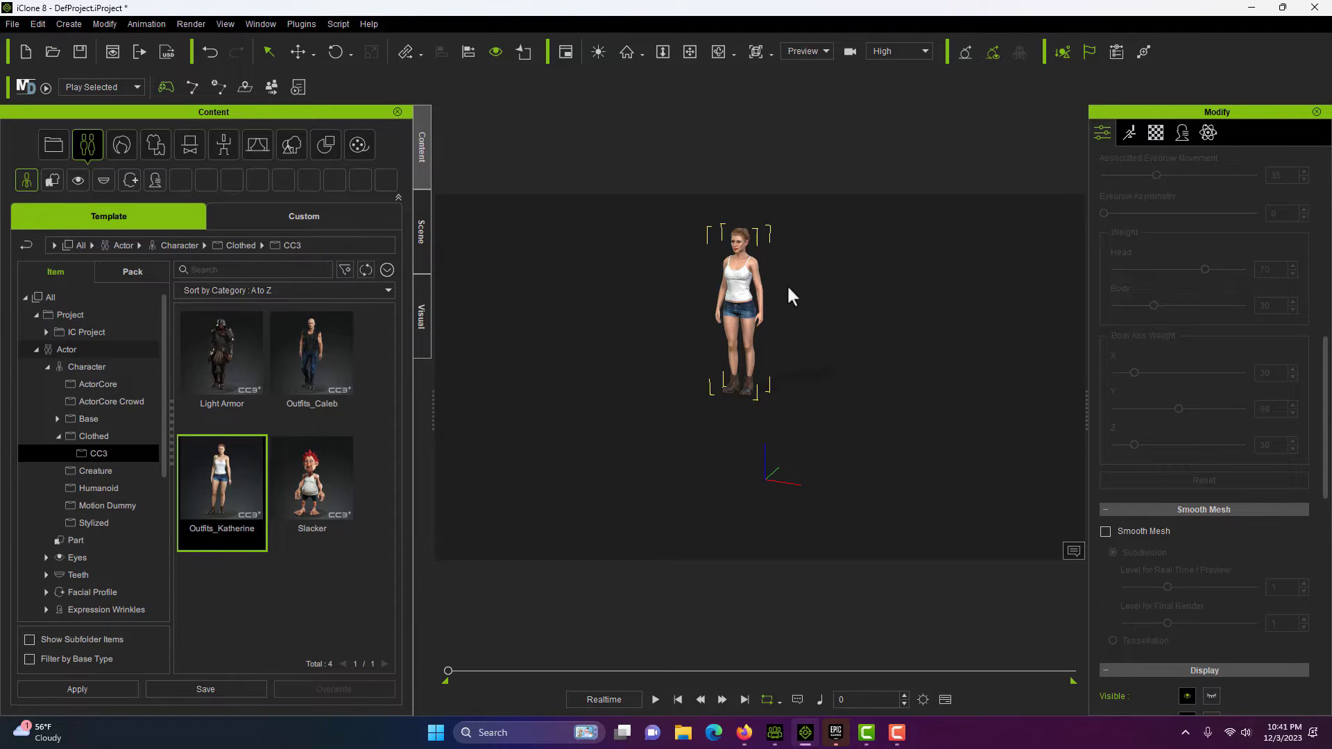
key("w")
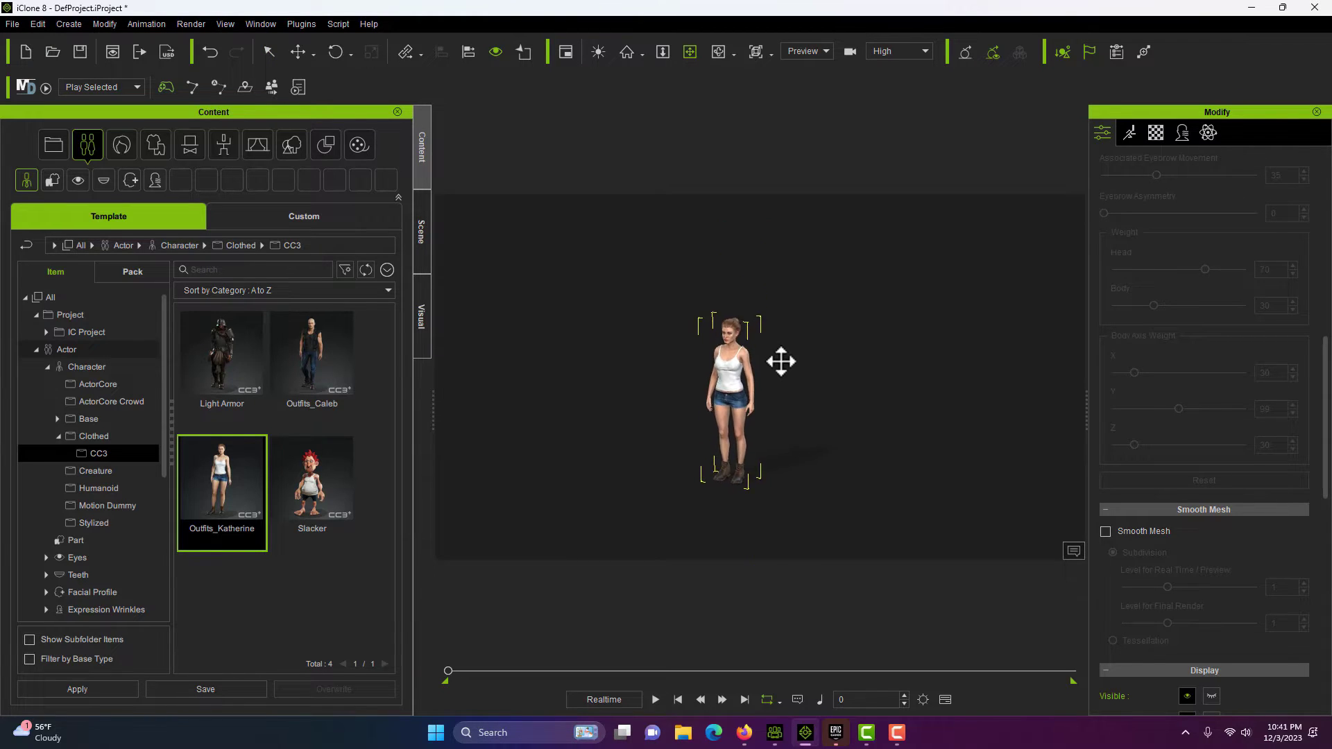
scroll(782, 346, "up", 5)
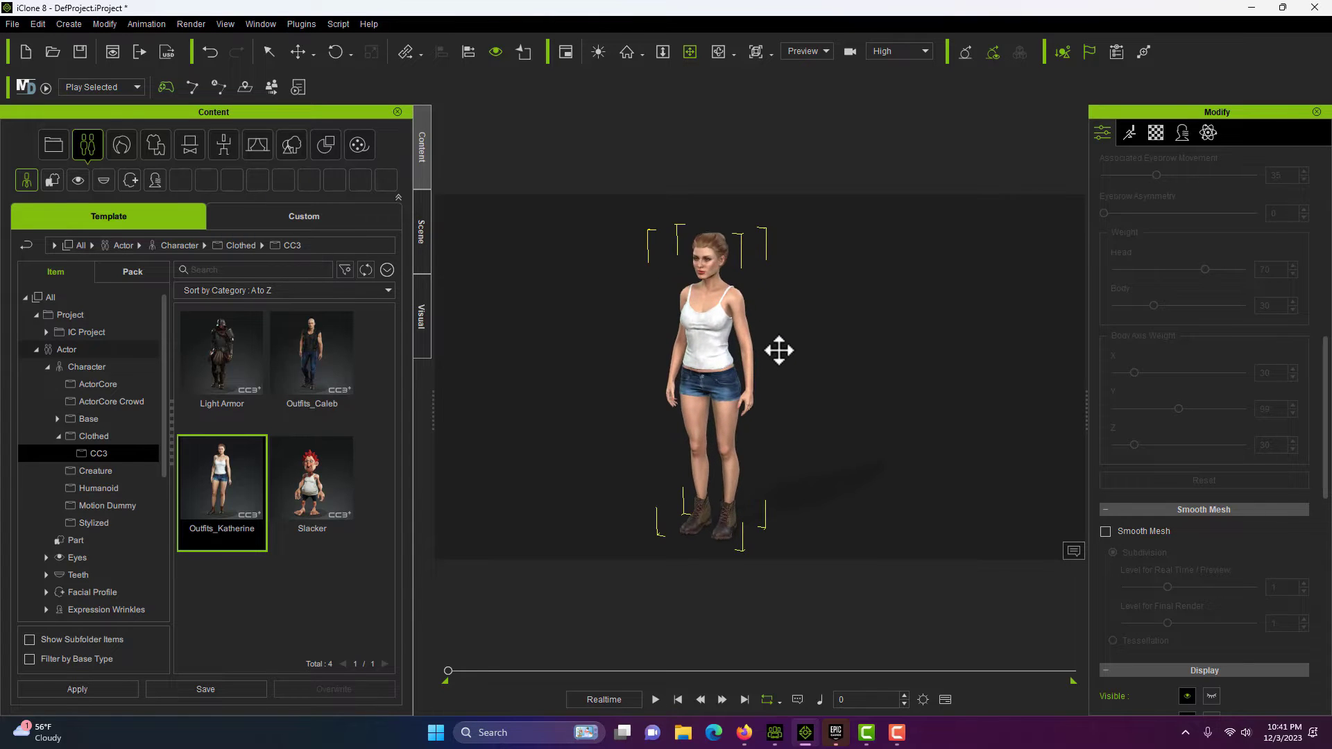
scroll(778, 350, "up", 2)
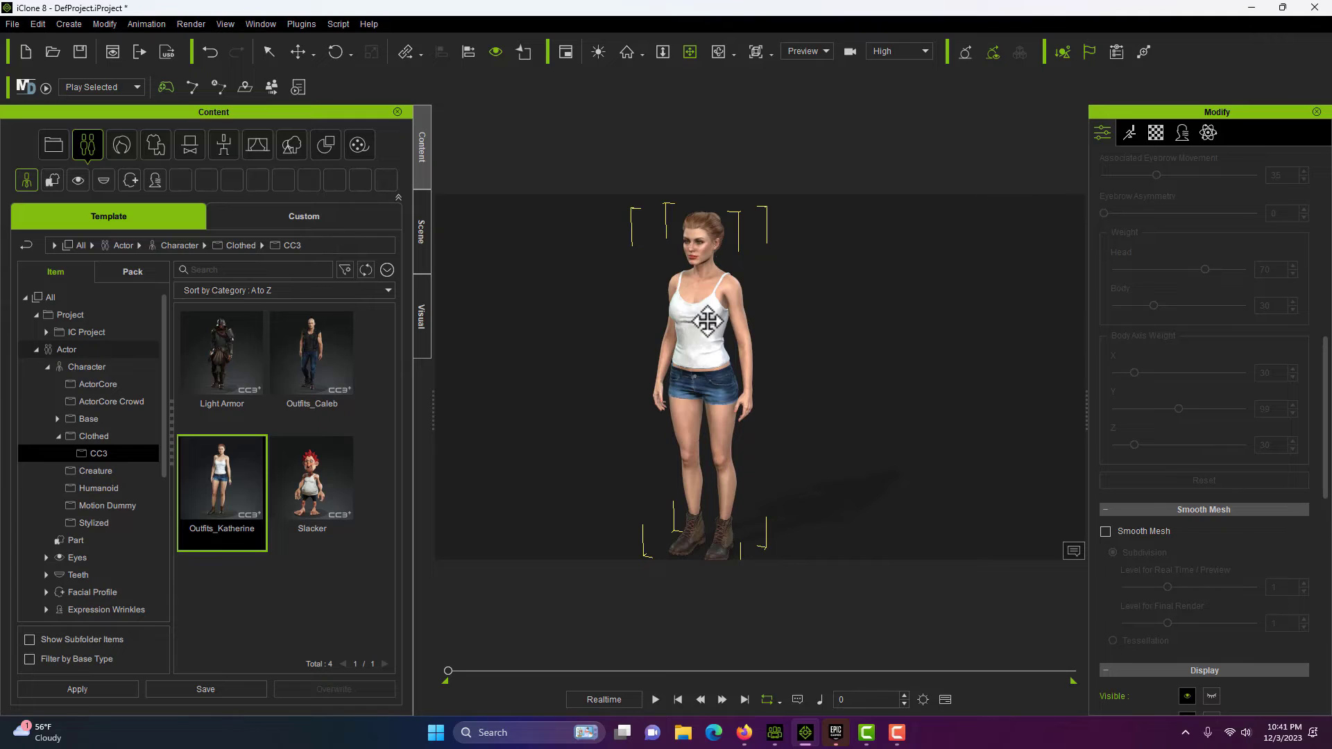
scroll(761, 372, "down", 1)
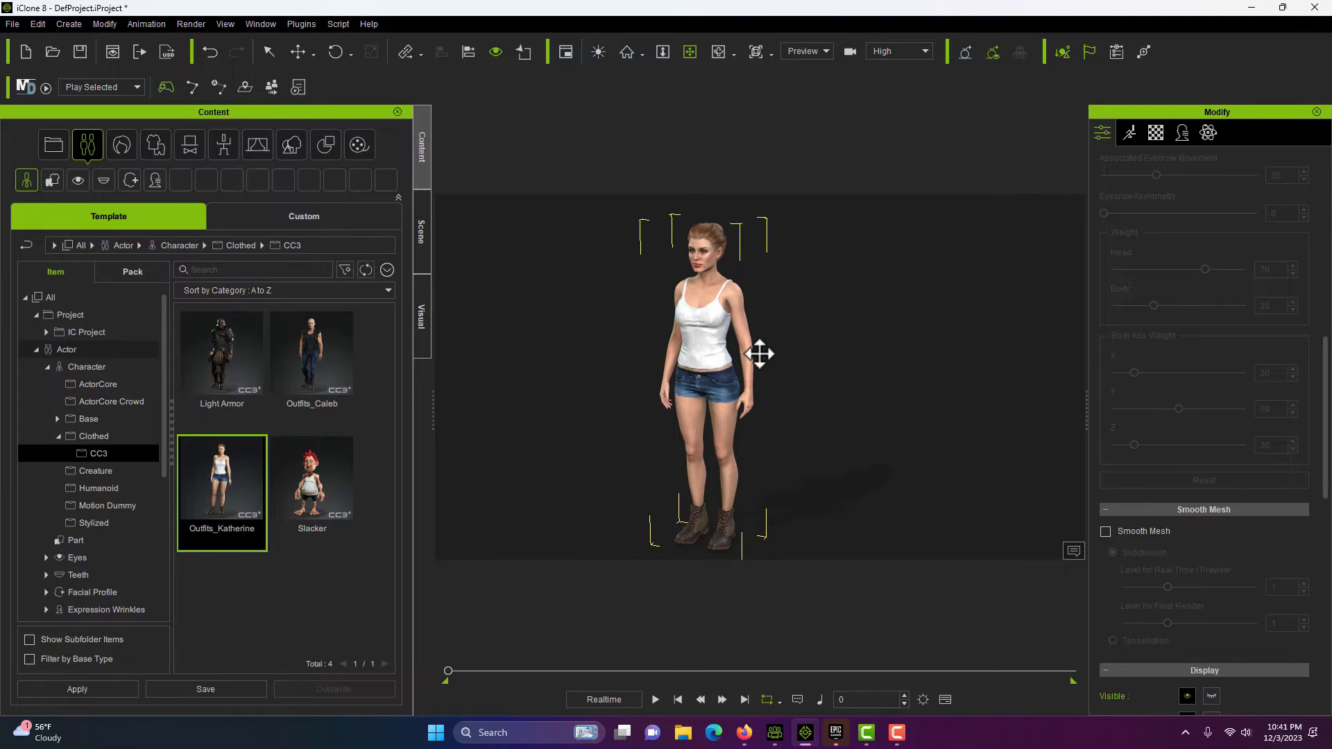
- Restore the iClone window to a smaller size, minimize Character Creator, and place iClone clear of the FBX file on the desktop
mouse_move(1283, 10)
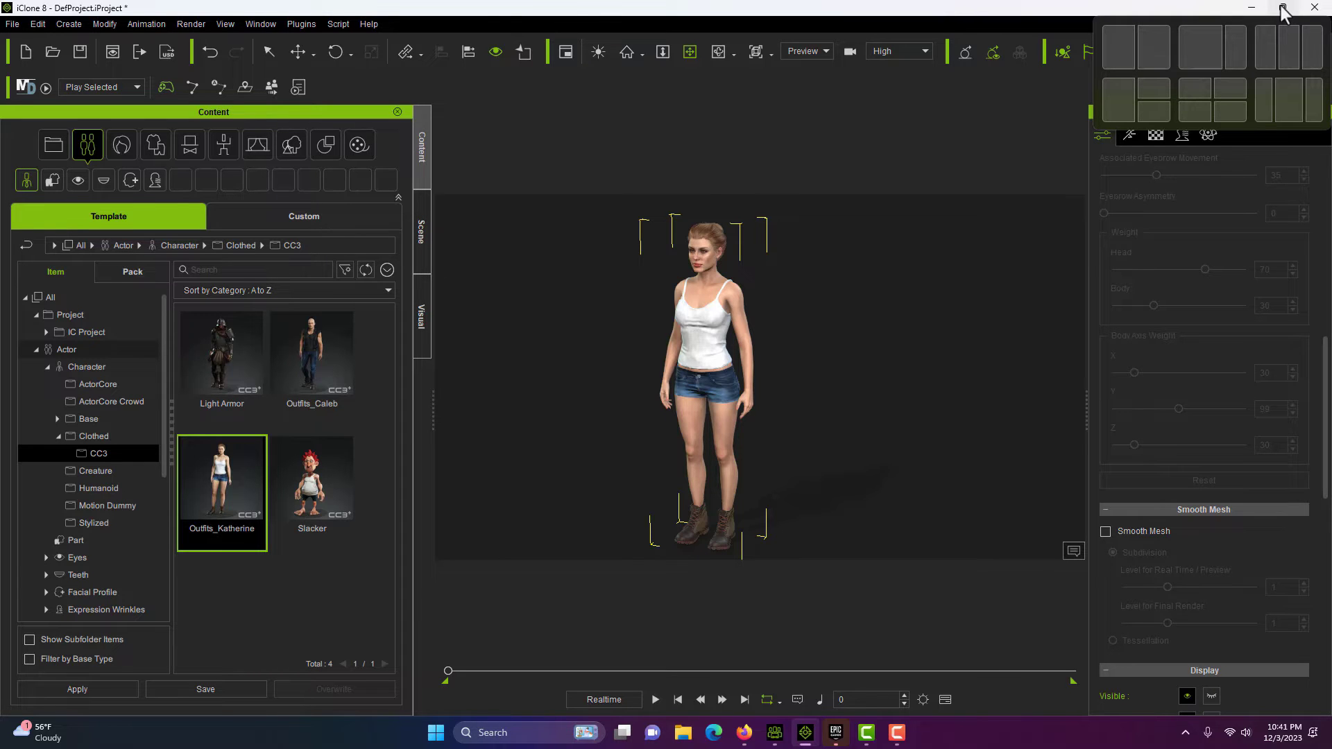
left_click(1281, 7)
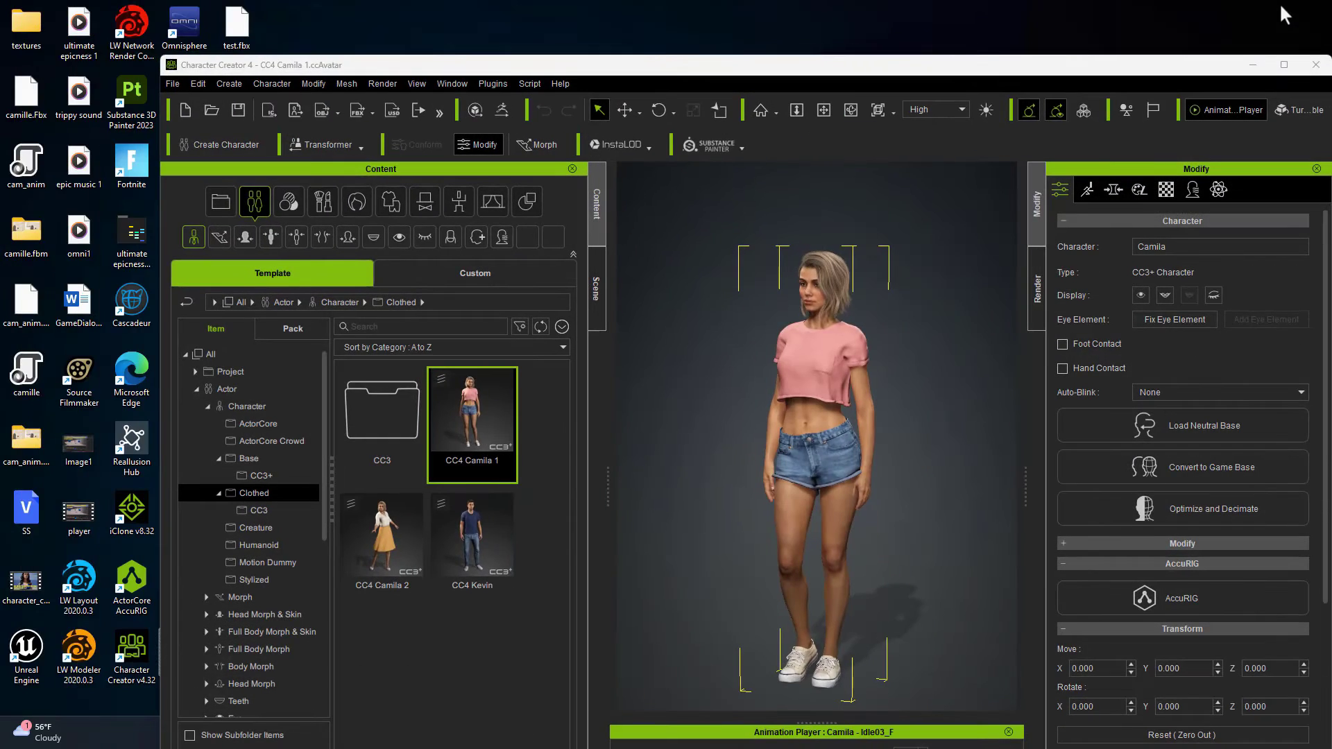
left_click_drag(1118, 72, 760, 99)
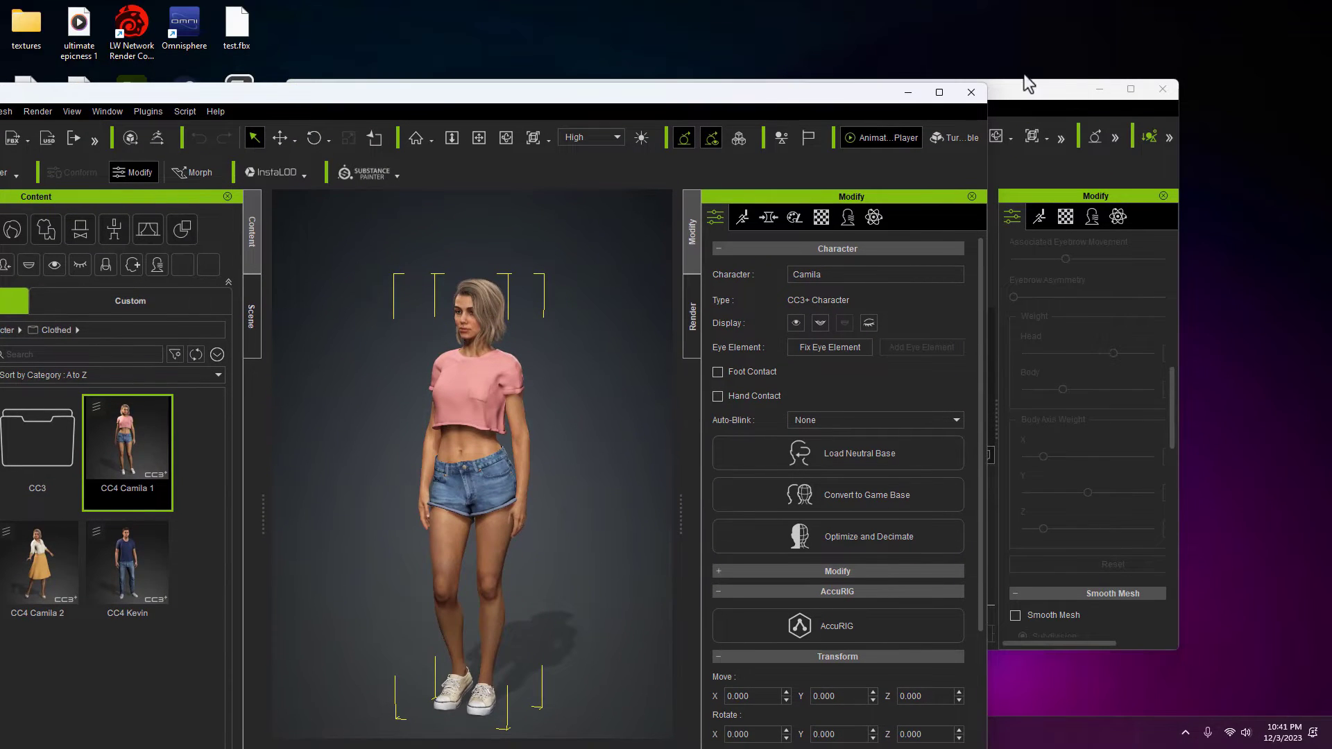
left_click(1099, 90)
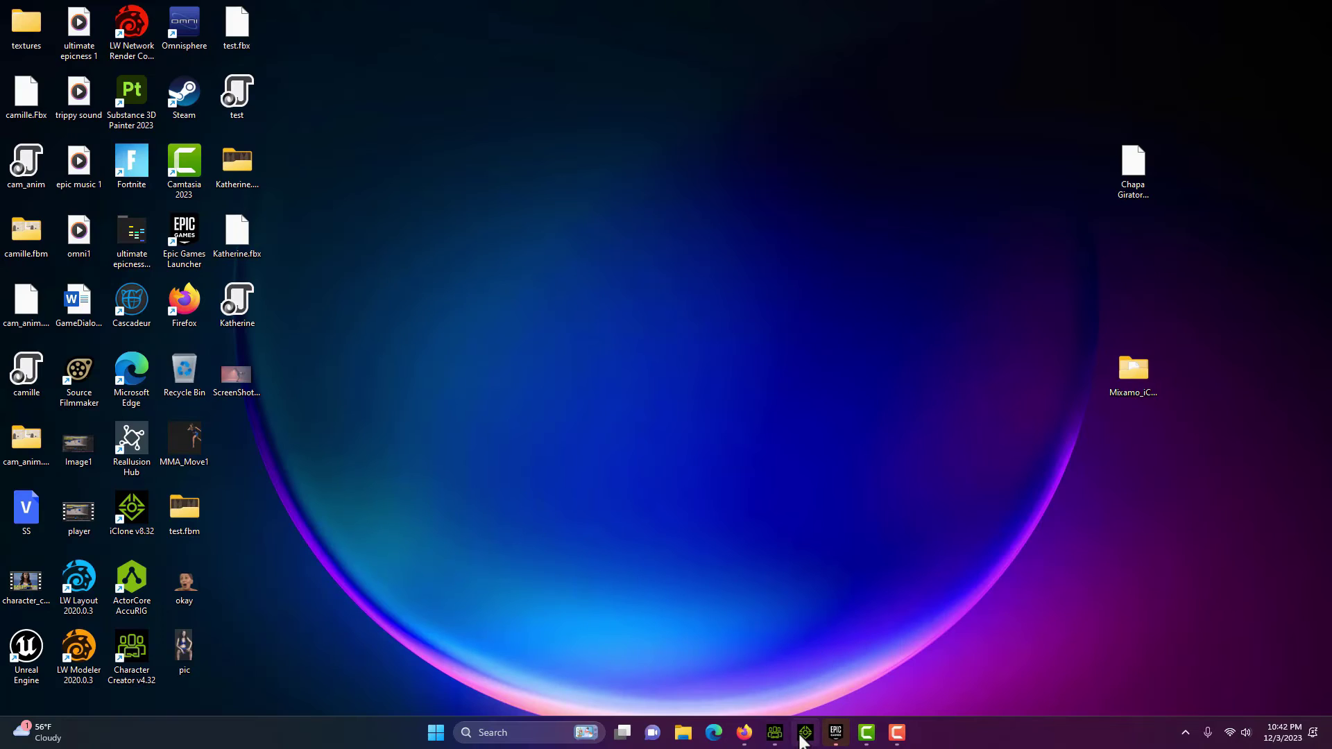
left_click(805, 735)
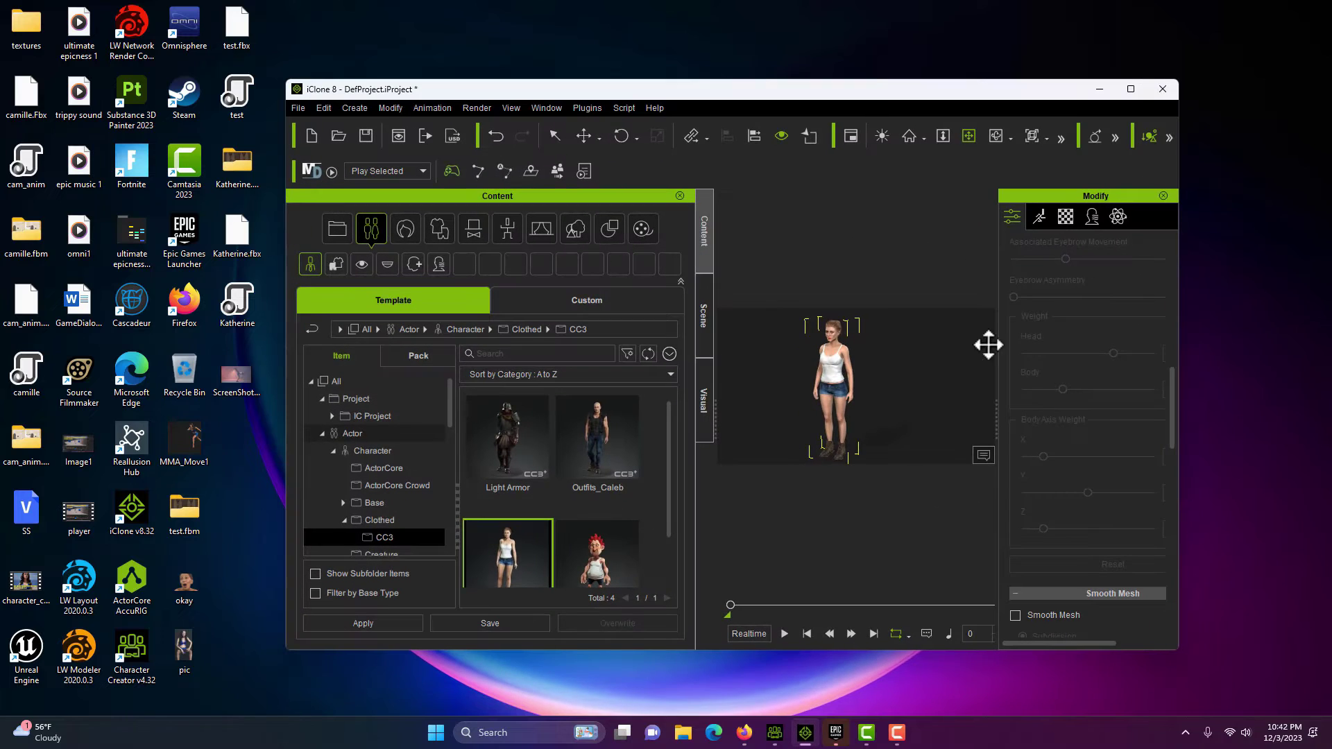
left_click_drag(880, 89, 641, 75)
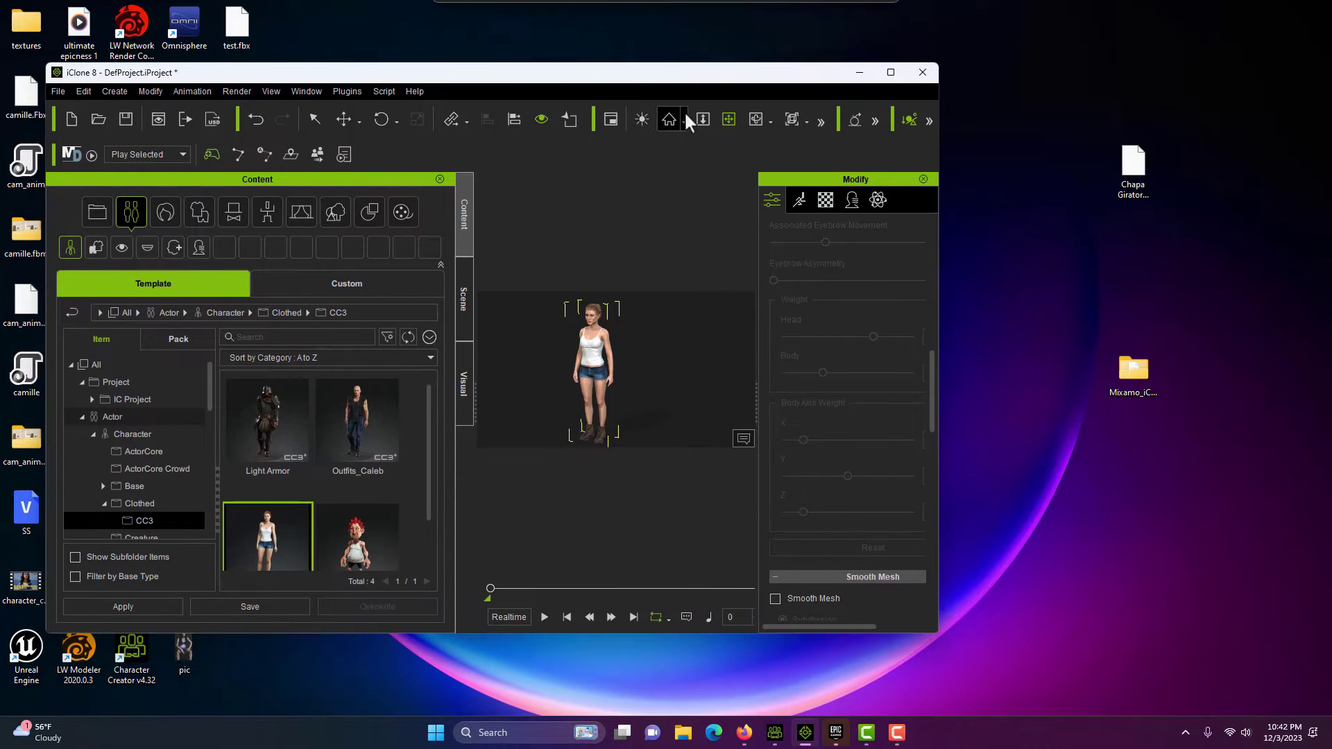
- Bring Chapa Giratoria 2.fbx from the desktop onto the Katherine character and load X Bot.fbx from Downloads as its motion T-pose
left_click(1137, 160)
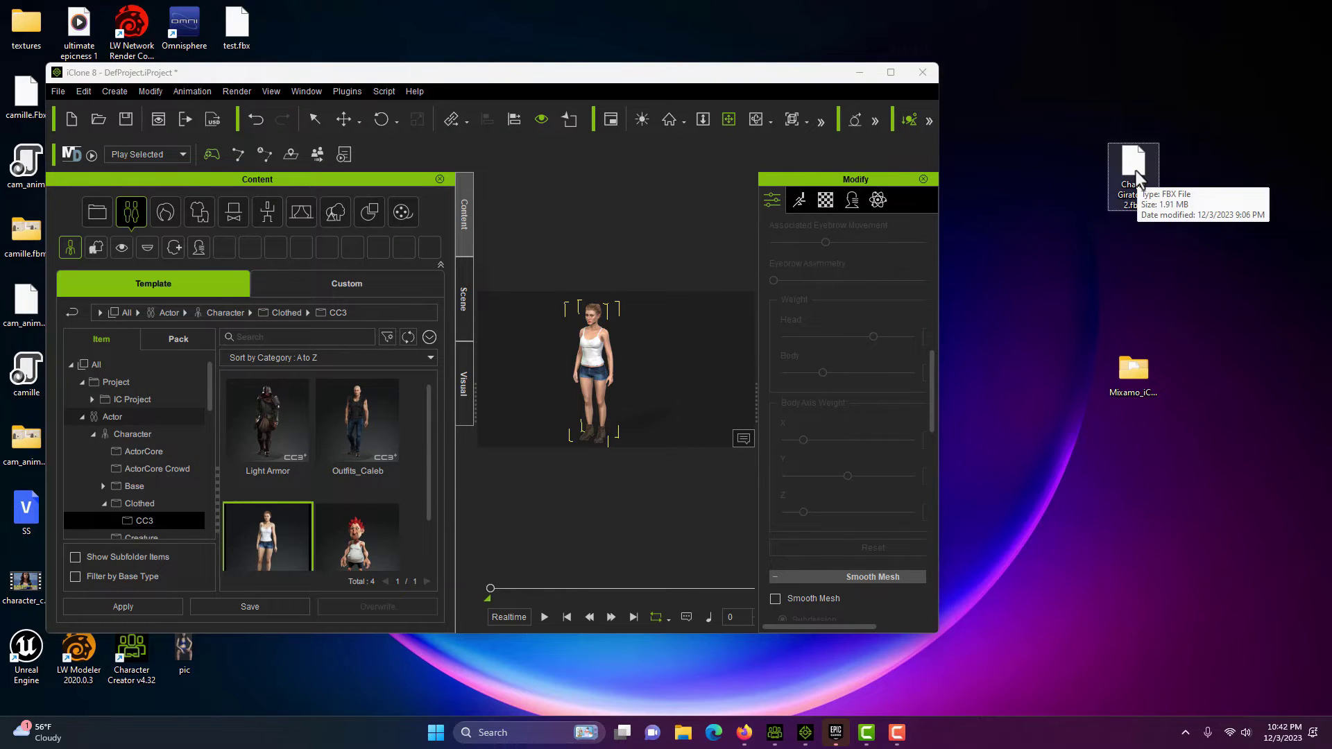
left_click_drag(1135, 171, 588, 342)
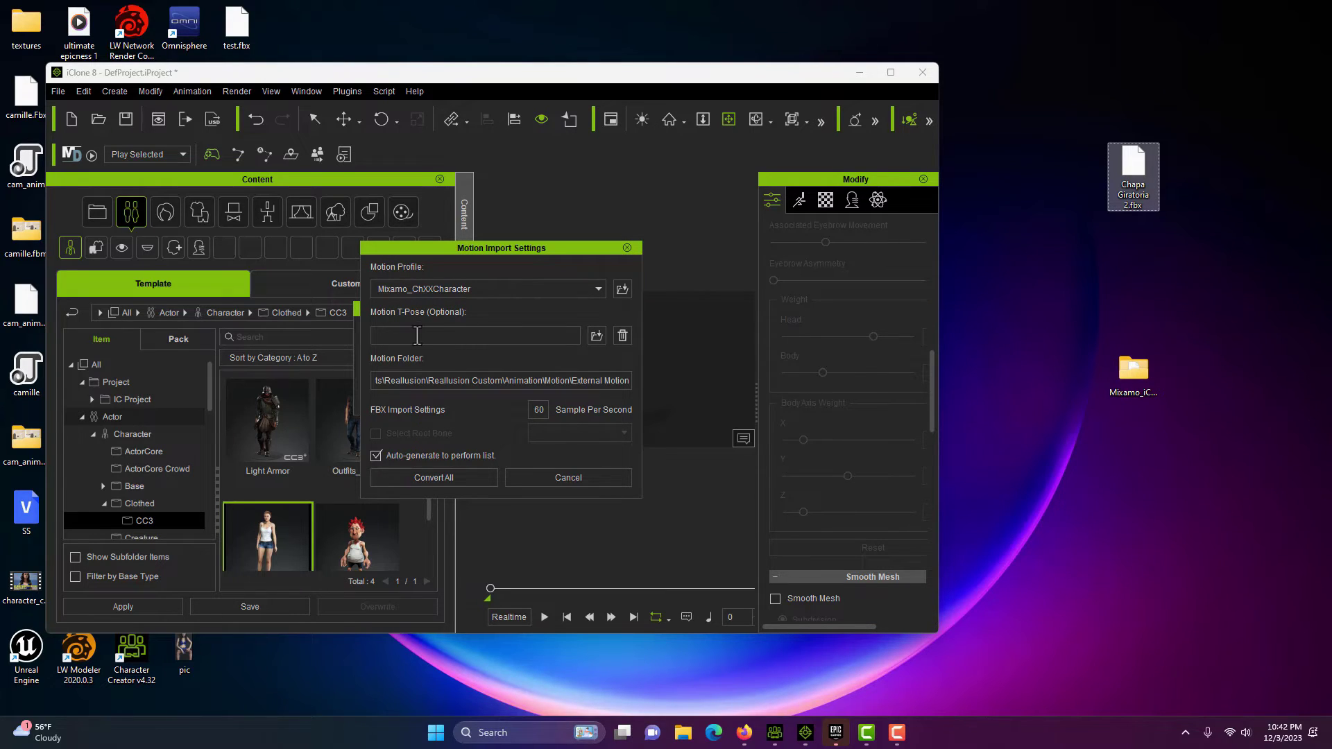
left_click(595, 335)
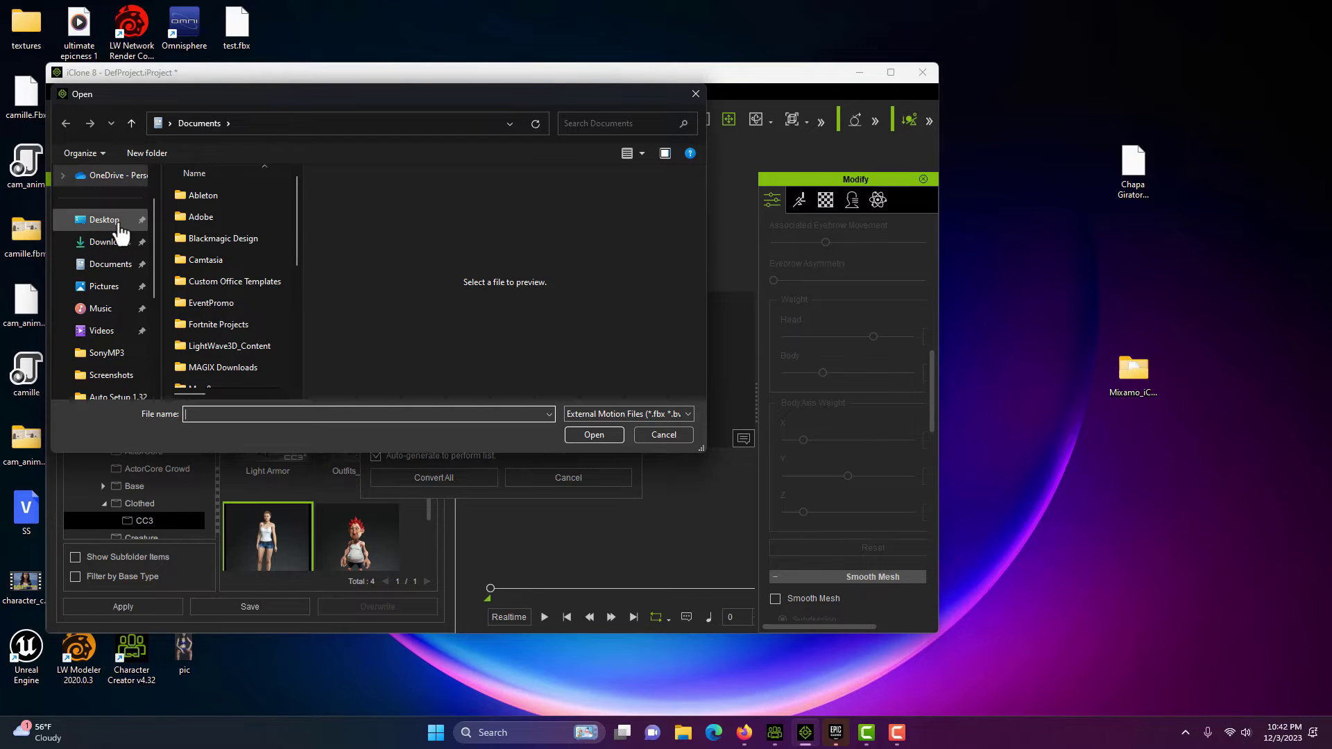
left_click(84, 220)
scroll(260, 244, "down", 3)
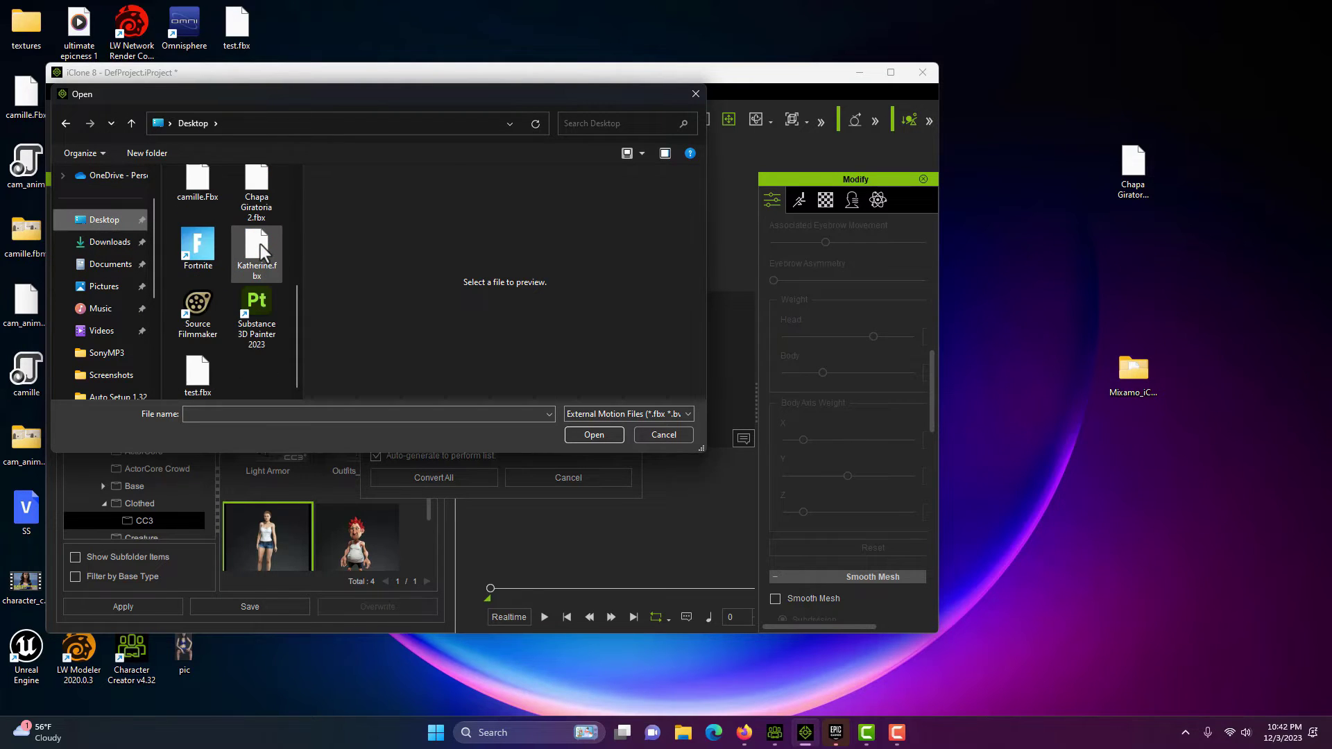
left_click(110, 241)
left_click(221, 200)
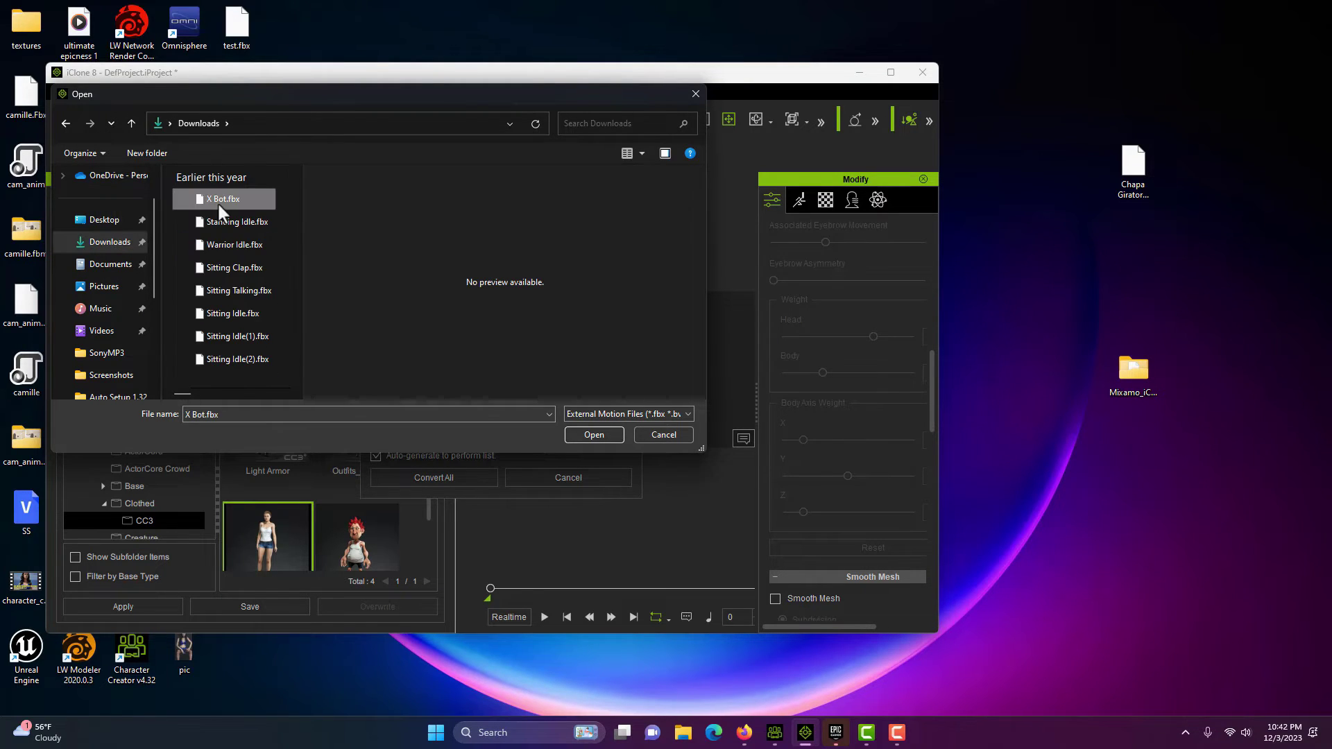
left_click(593, 435)
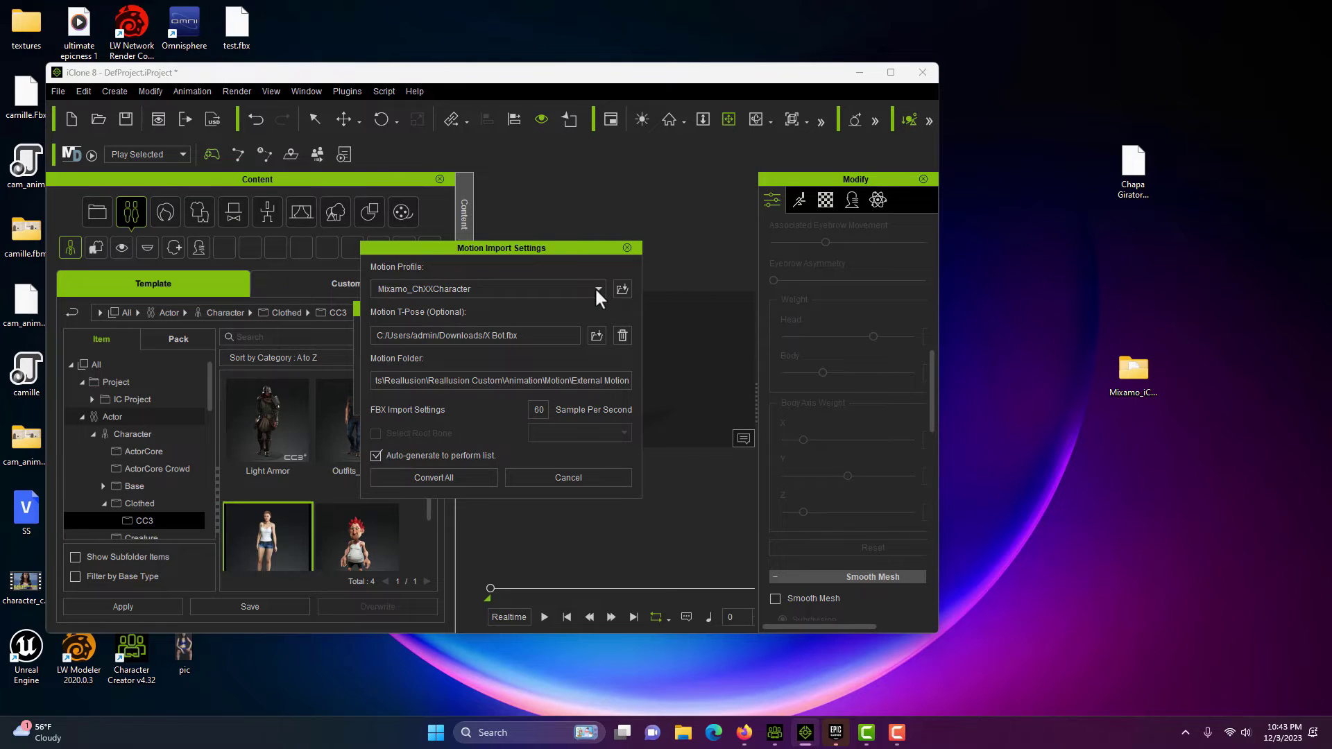
- Try Mixamo_DefaultCharacter as the motion profile for the FBX import
left_click(596, 289)
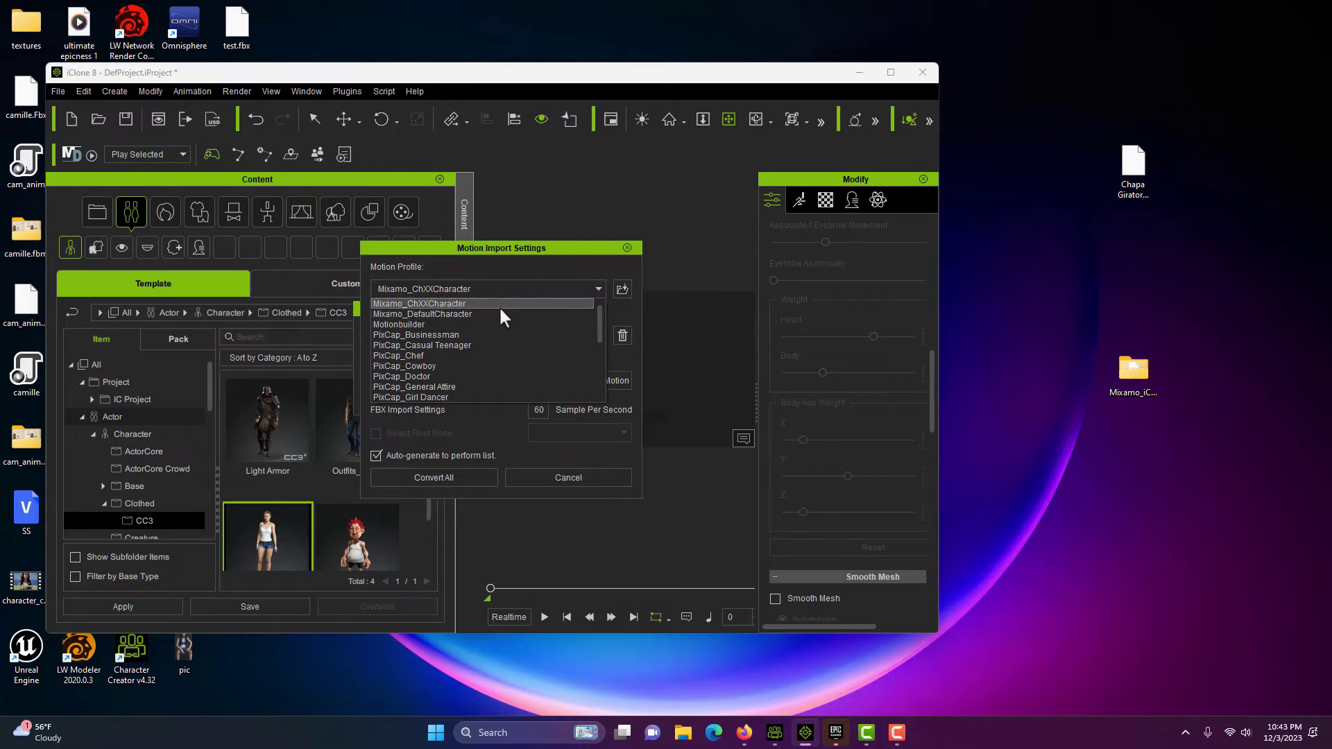
left_click(590, 289)
left_click(589, 289)
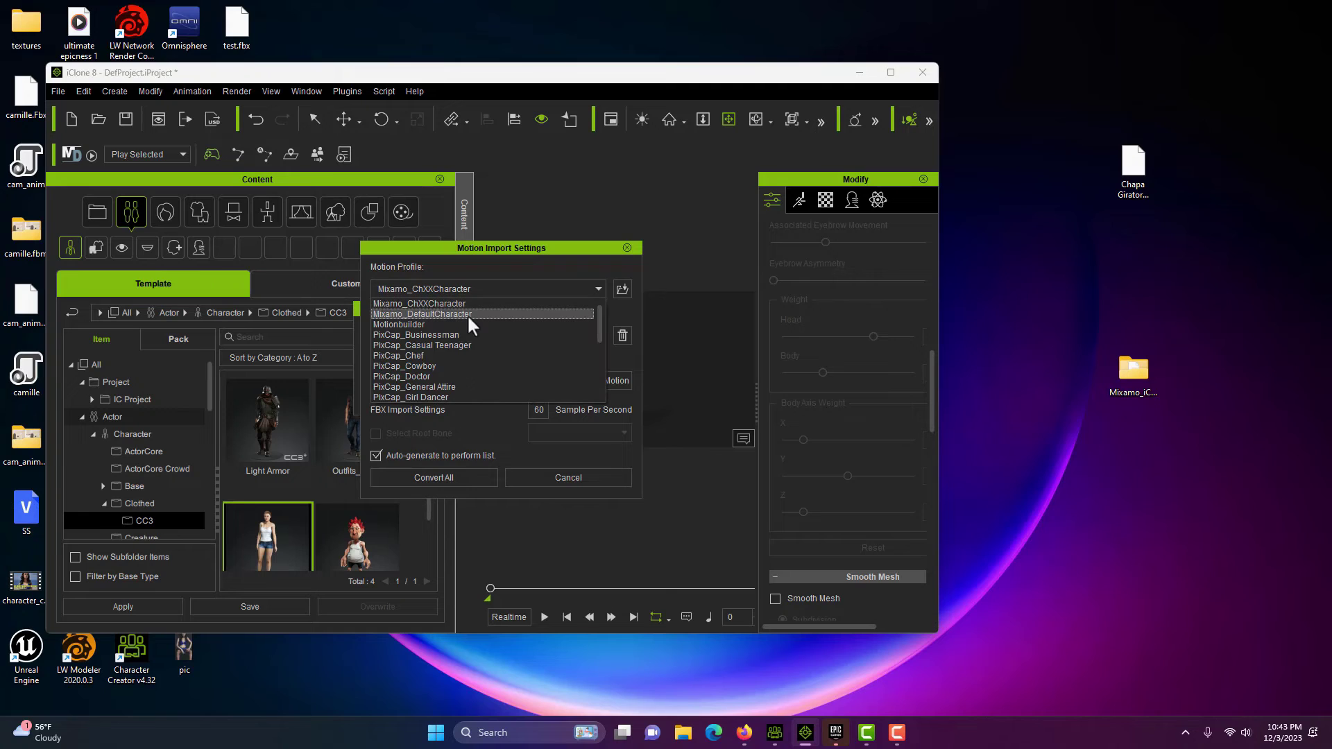
left_click(467, 314)
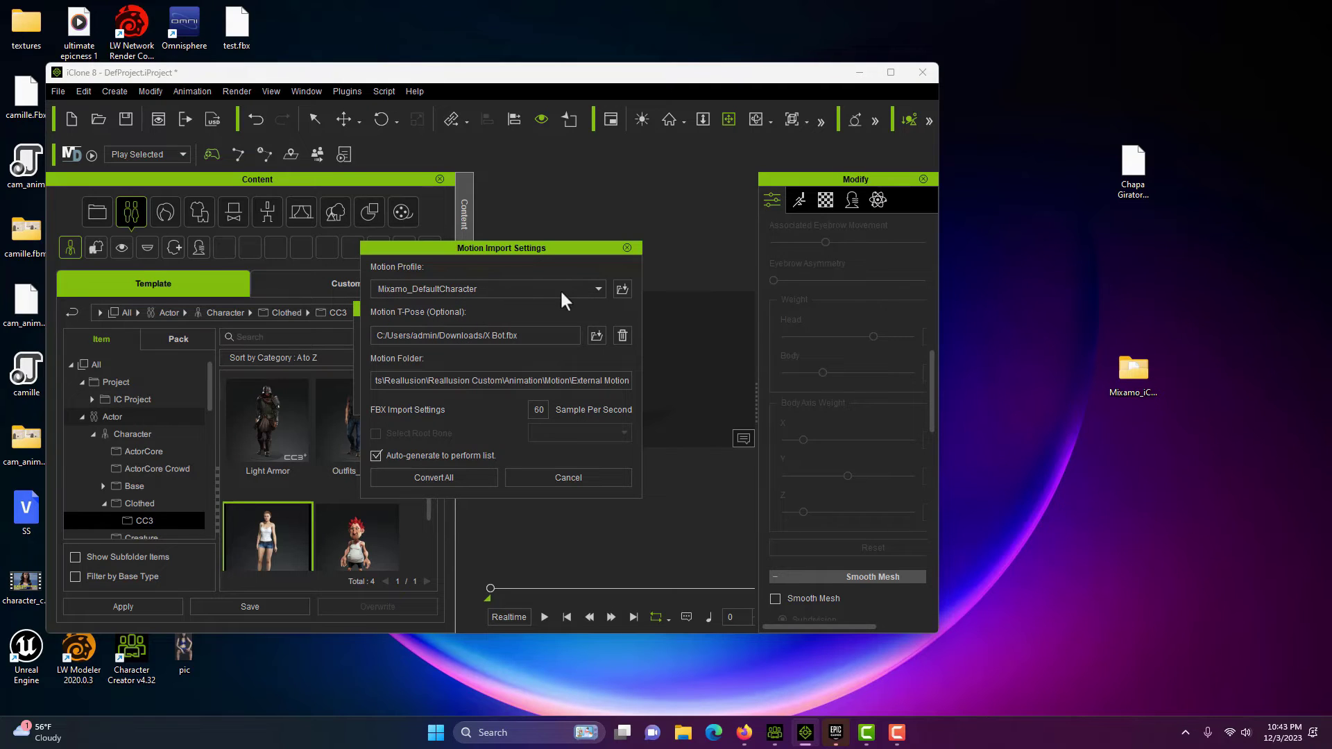
- Set the motion profile to Mixamo_ChXXCharacter and convert the mixamo.com take of Chapa Giratoria 2 onto the character
left_click(595, 288)
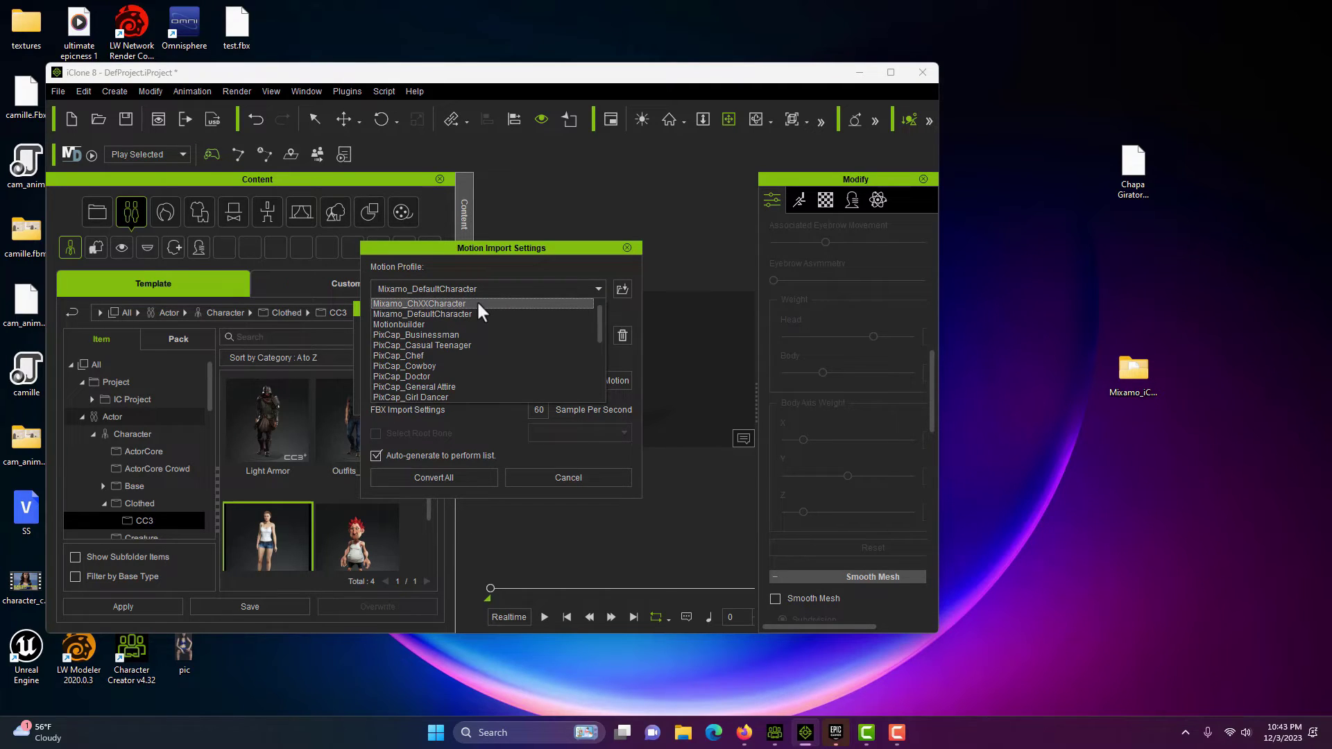
left_click(475, 300)
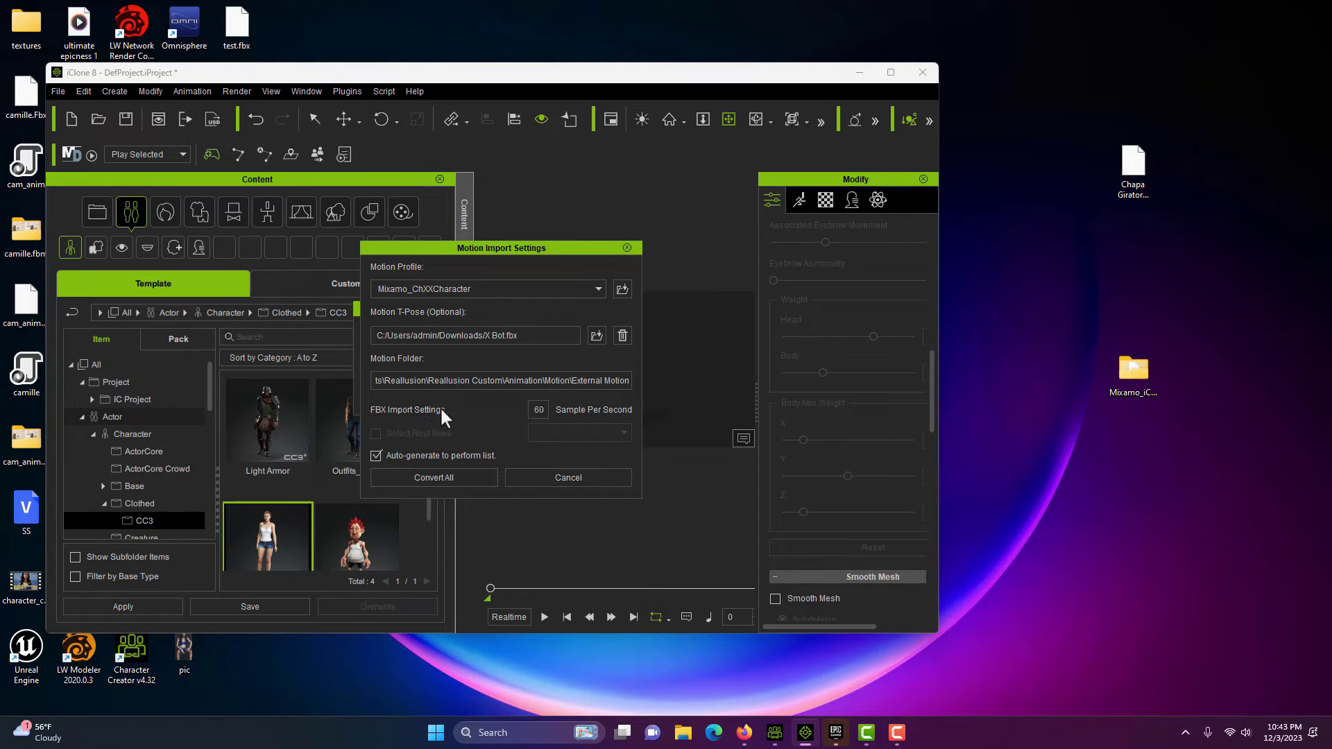
left_click(465, 477)
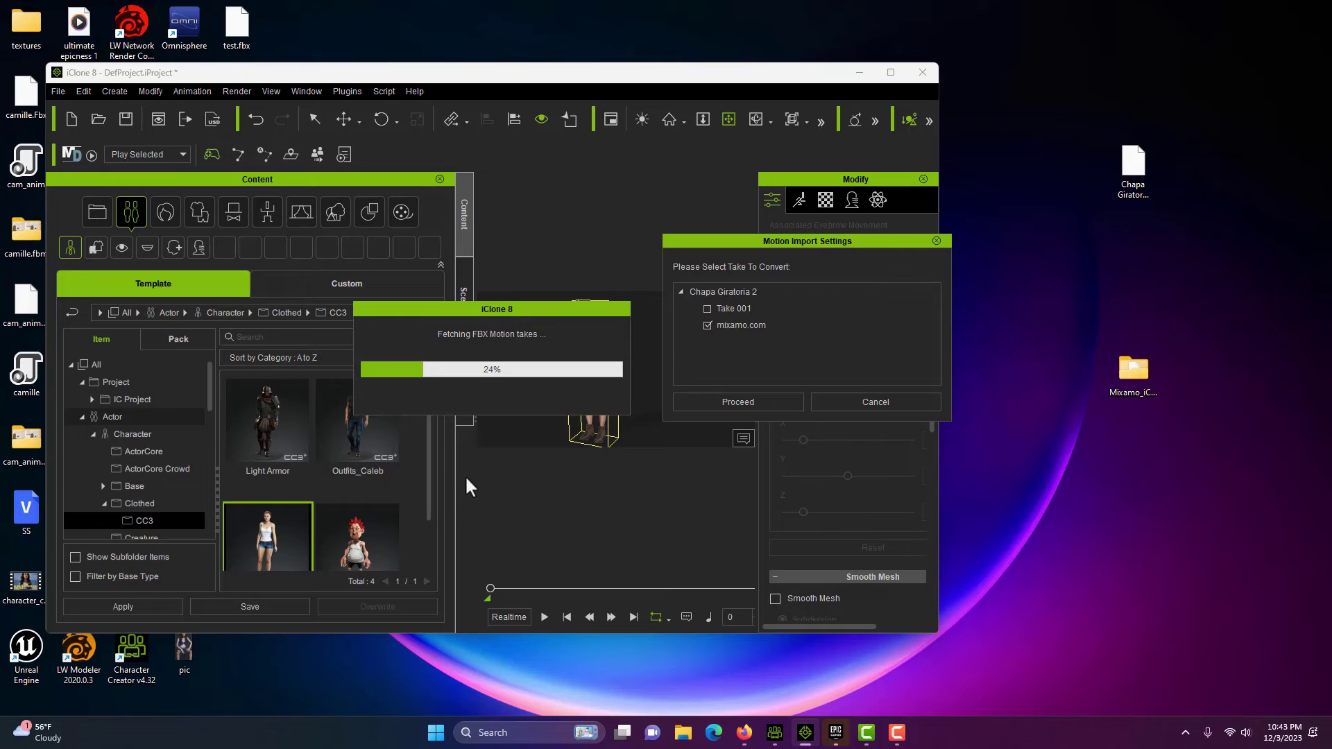
left_click(738, 325)
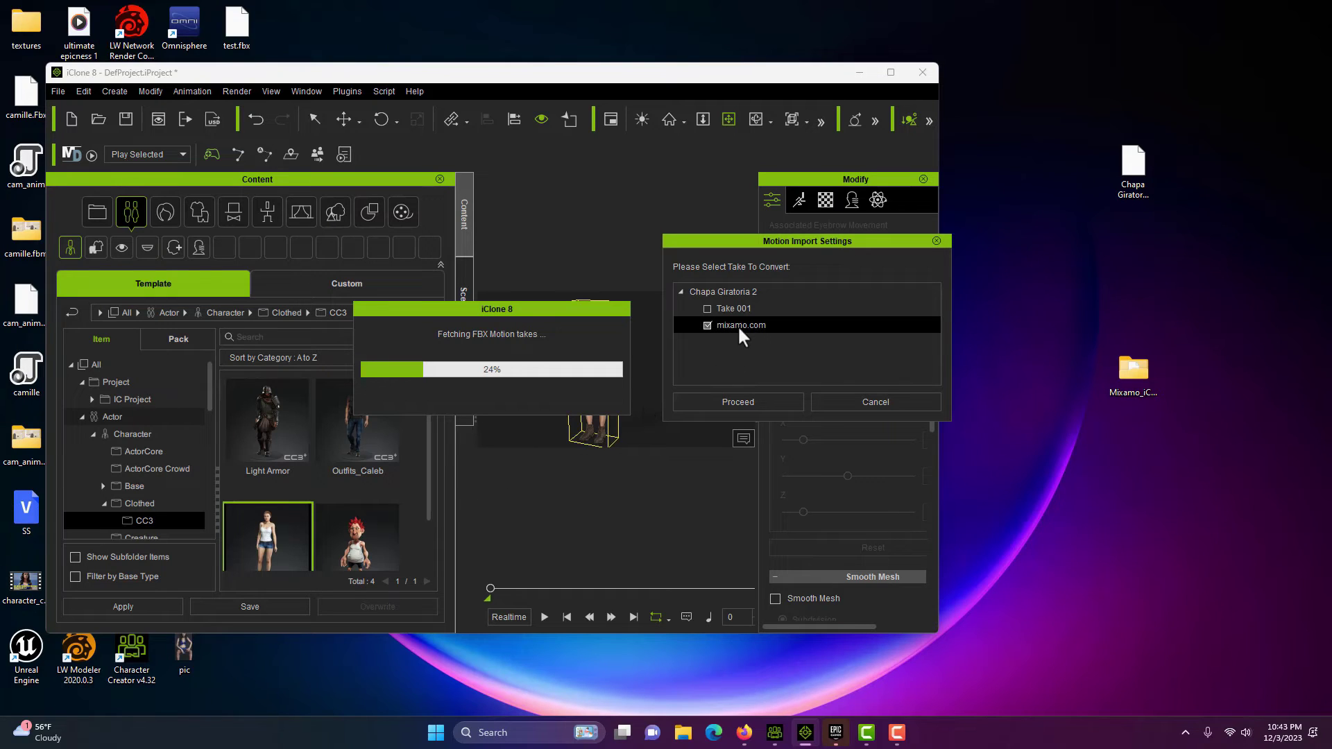
left_click(752, 404)
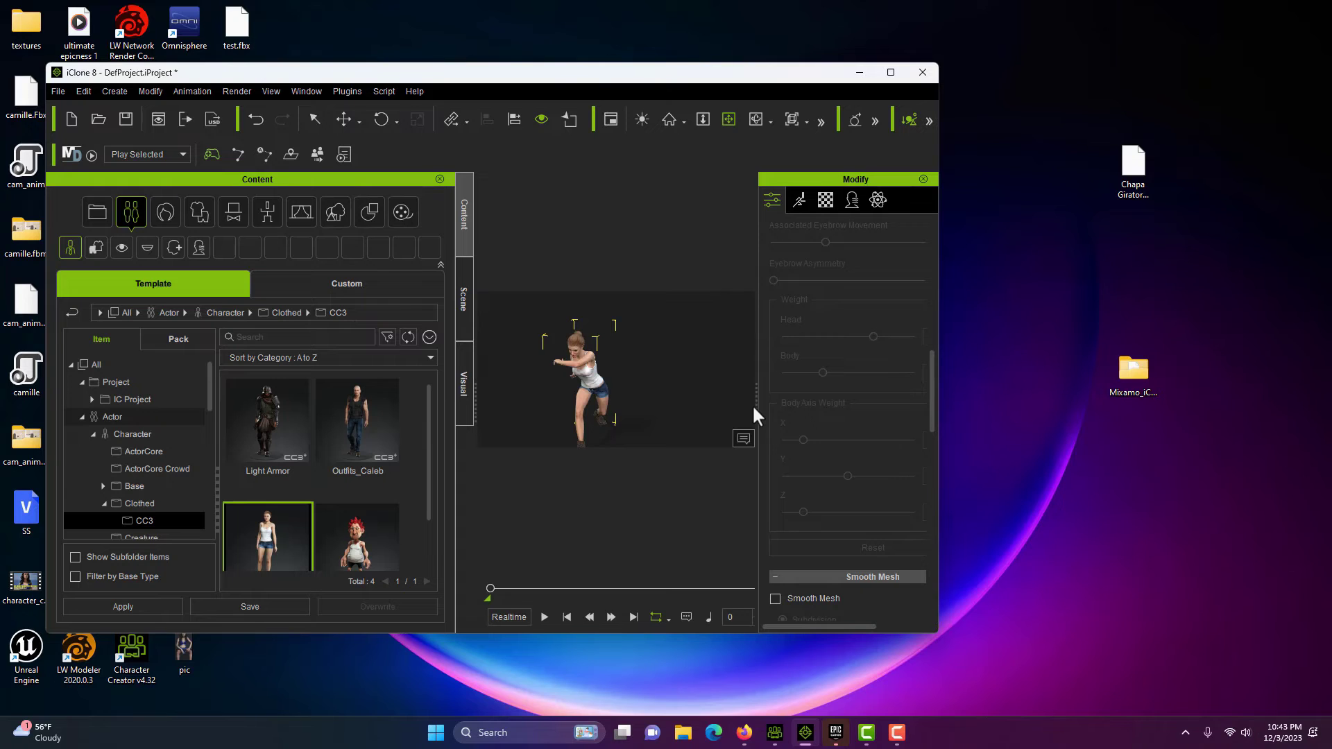
- Maximize the iClone window, play the imported motion on Katherine and return to the first frame
left_click(891, 72)
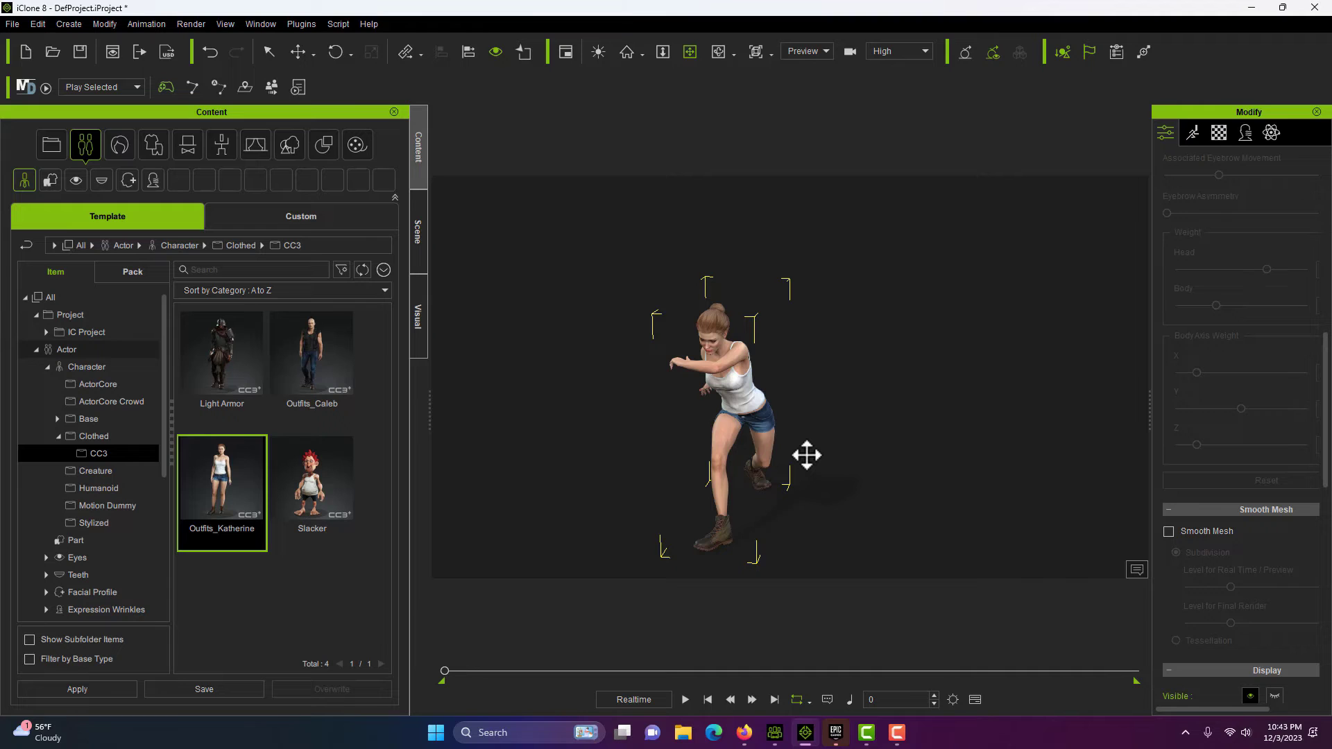
left_click(686, 699)
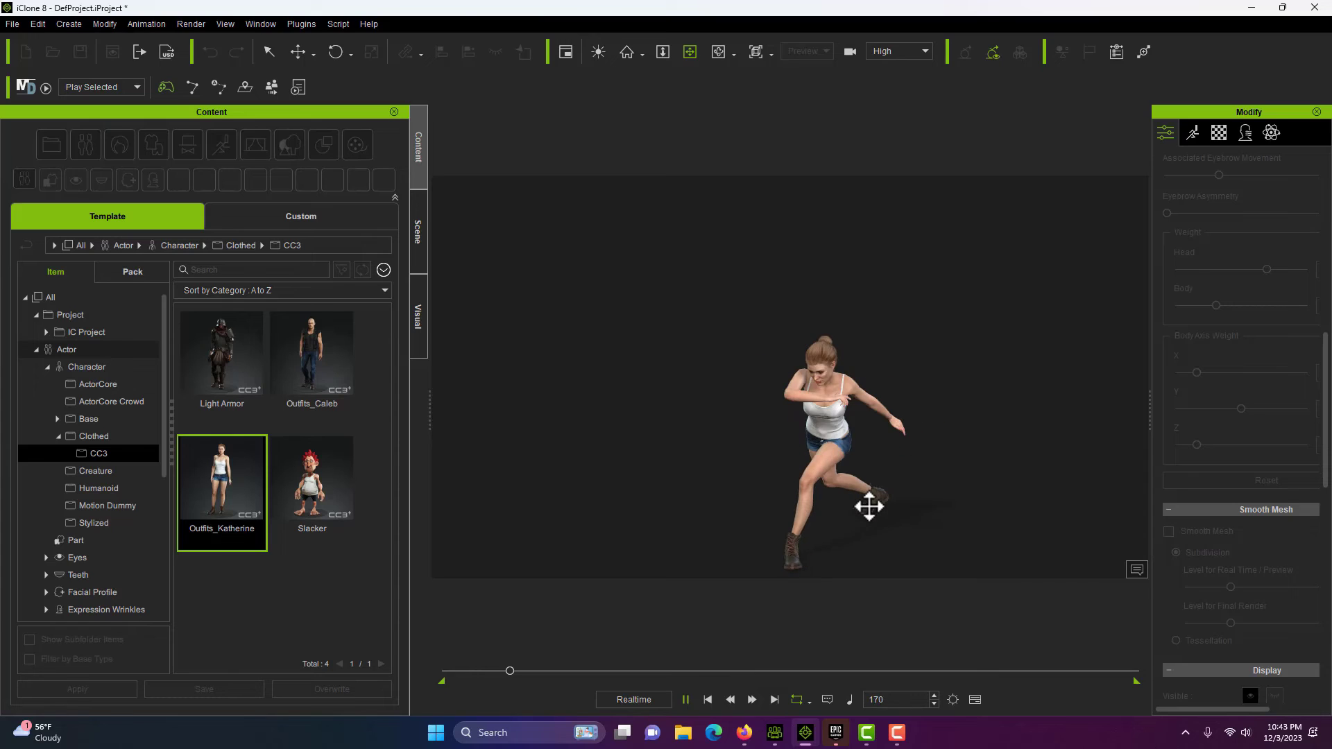
left_click(708, 700)
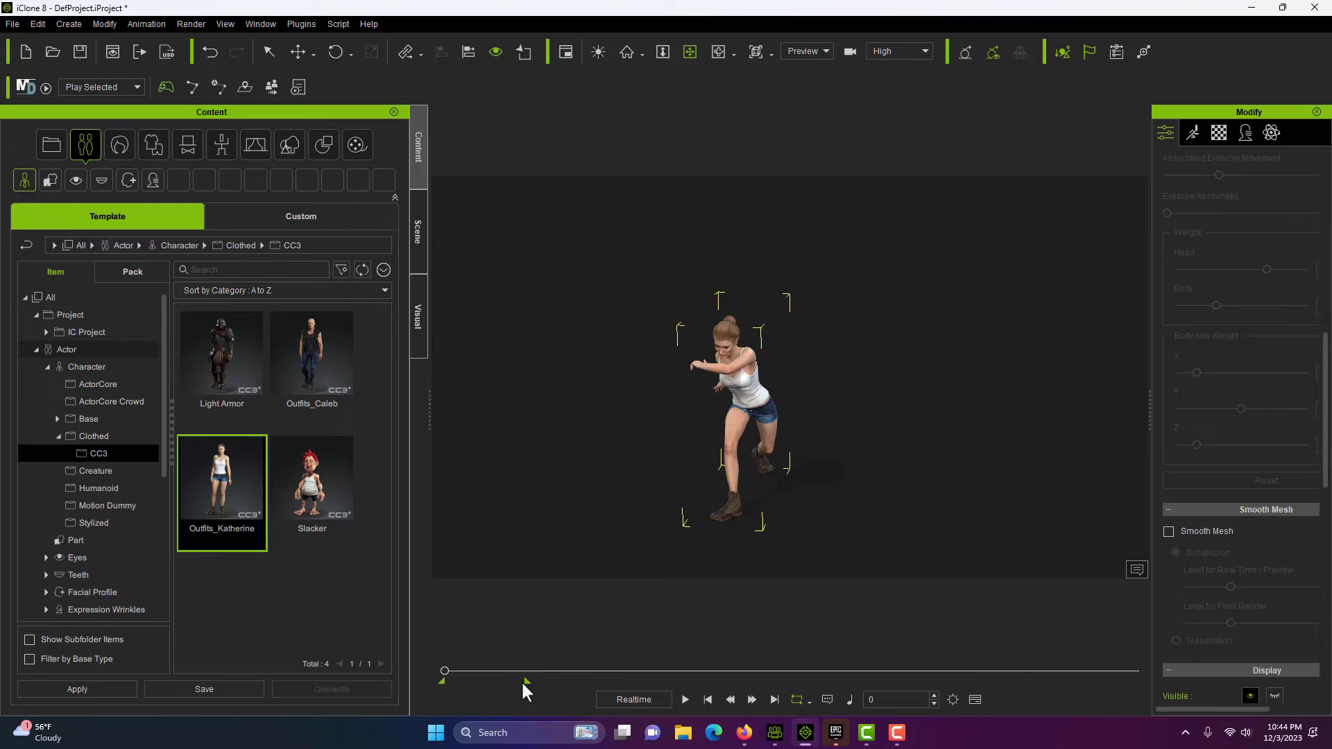
- Use the timeline to shorten the playback range to about the end of the Chapa_Giratoria_2 clip and preview the motion
left_click(974, 699)
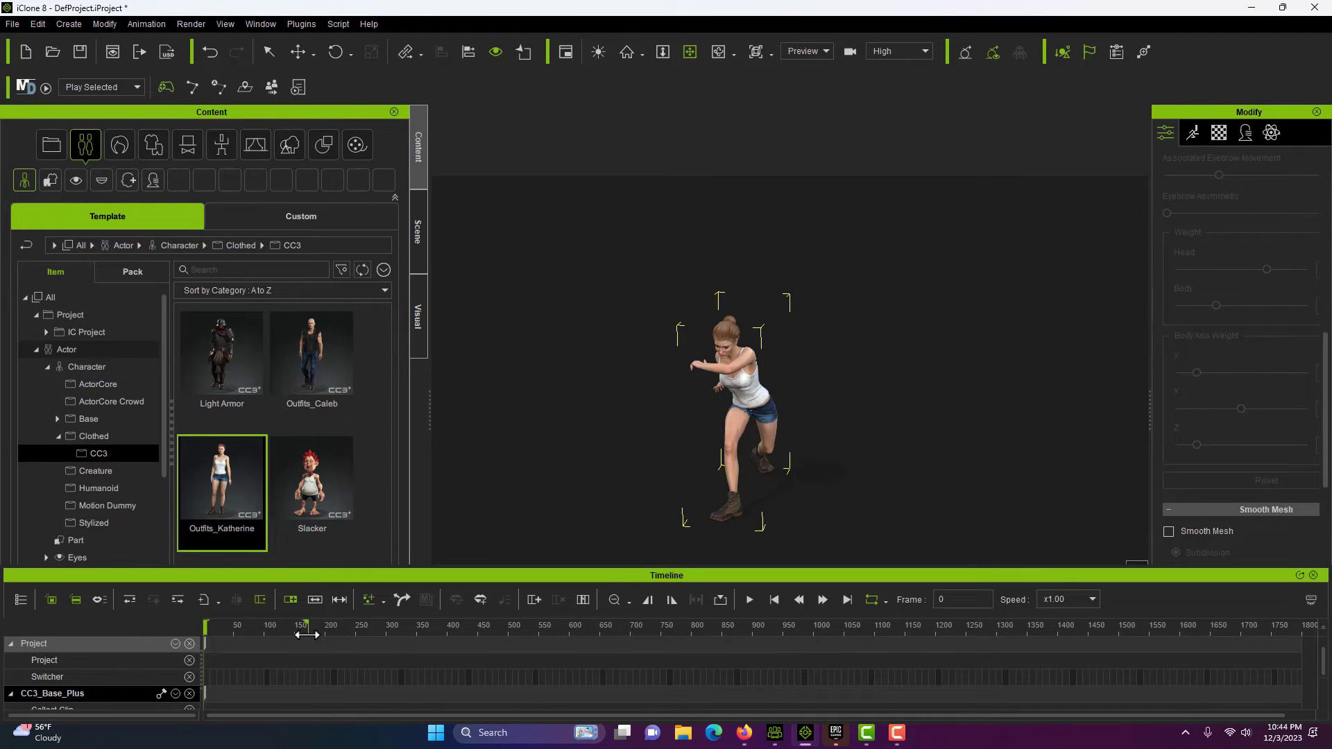
scroll(326, 652, "down", 3)
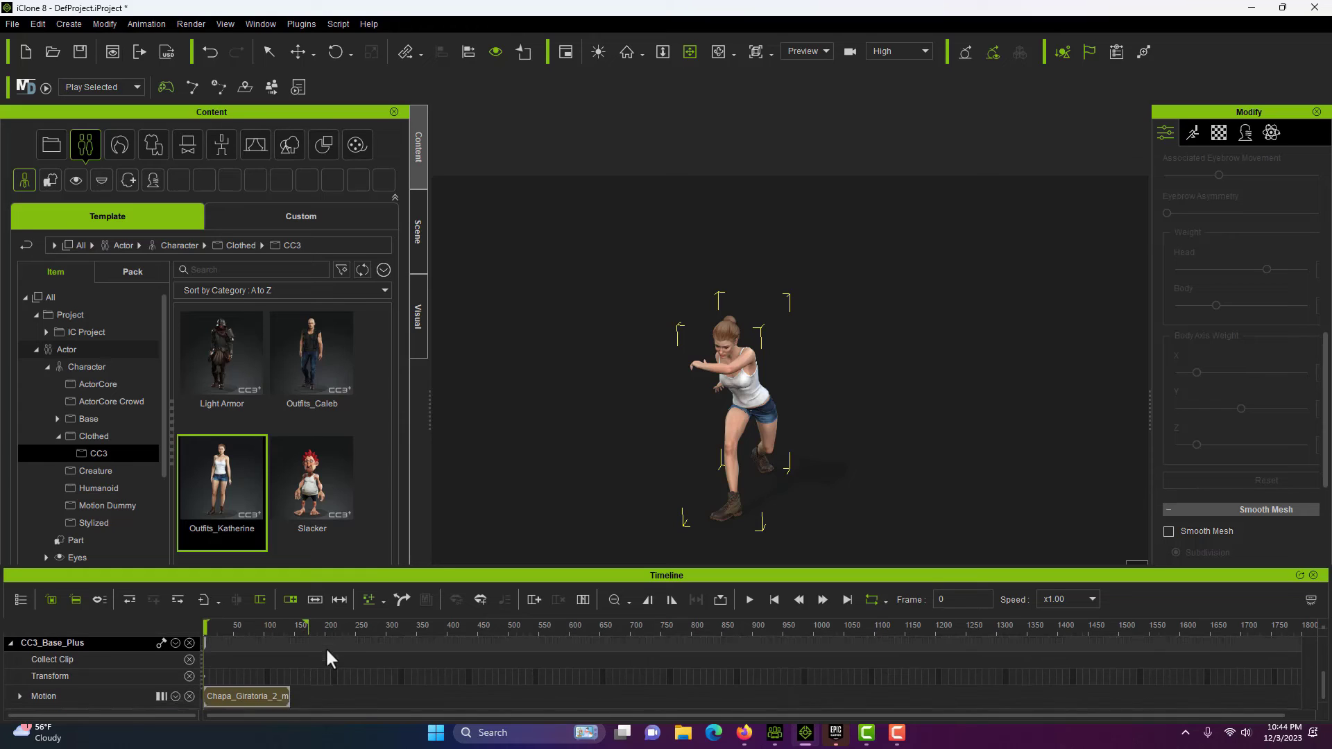
left_click(294, 627)
left_click(290, 624)
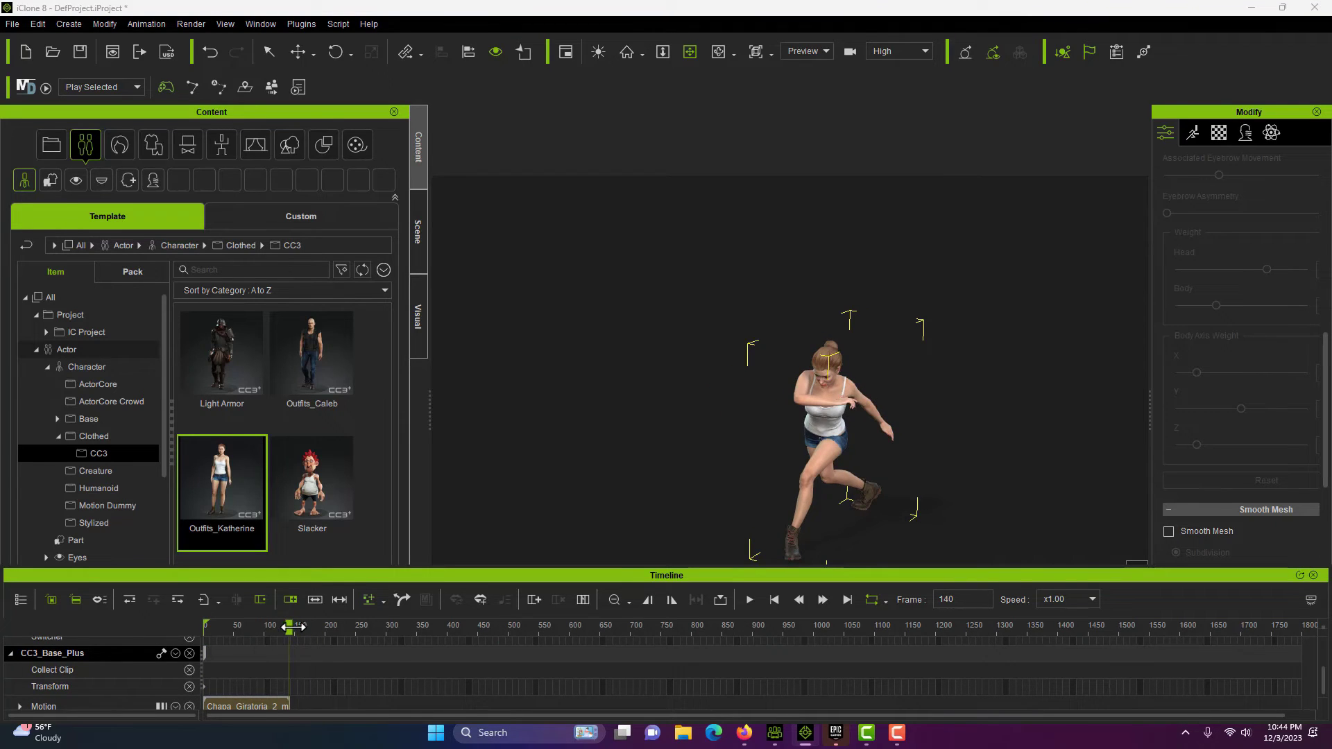
left_click(1313, 575)
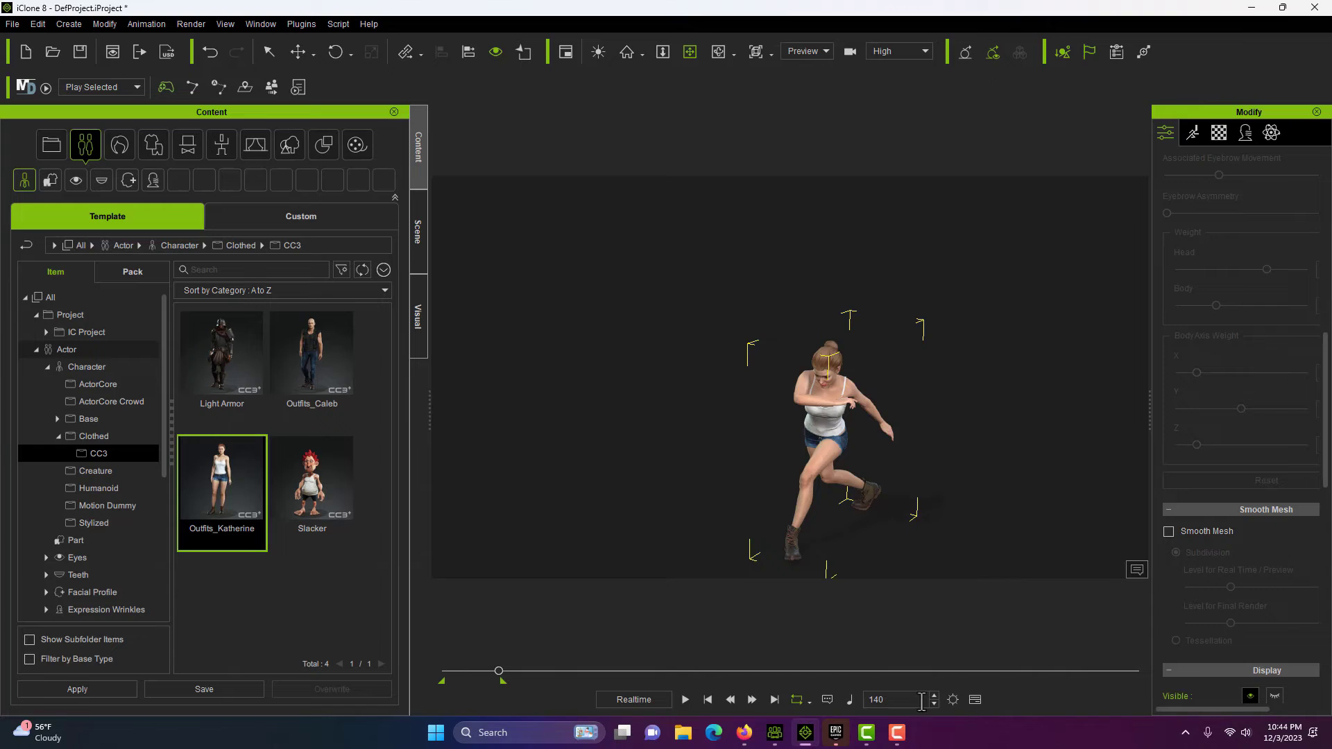
left_click(684, 696)
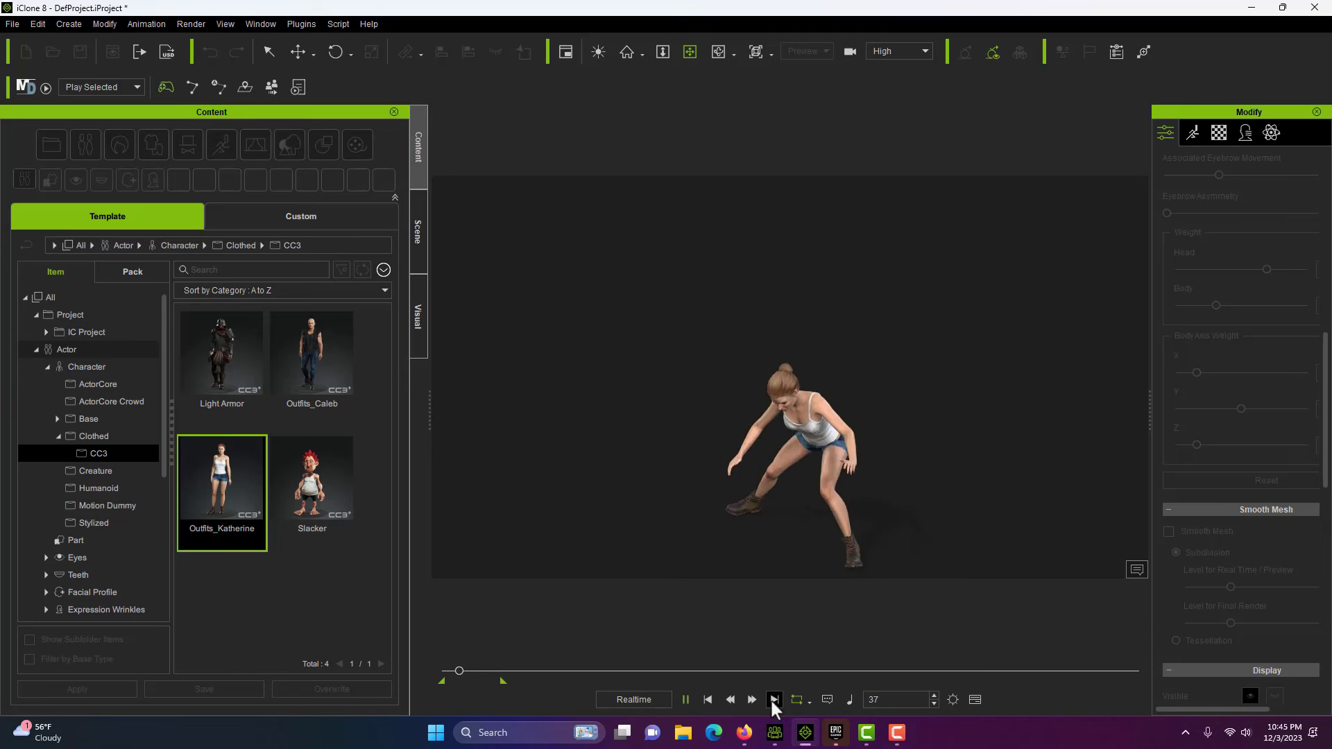
left_click(685, 699)
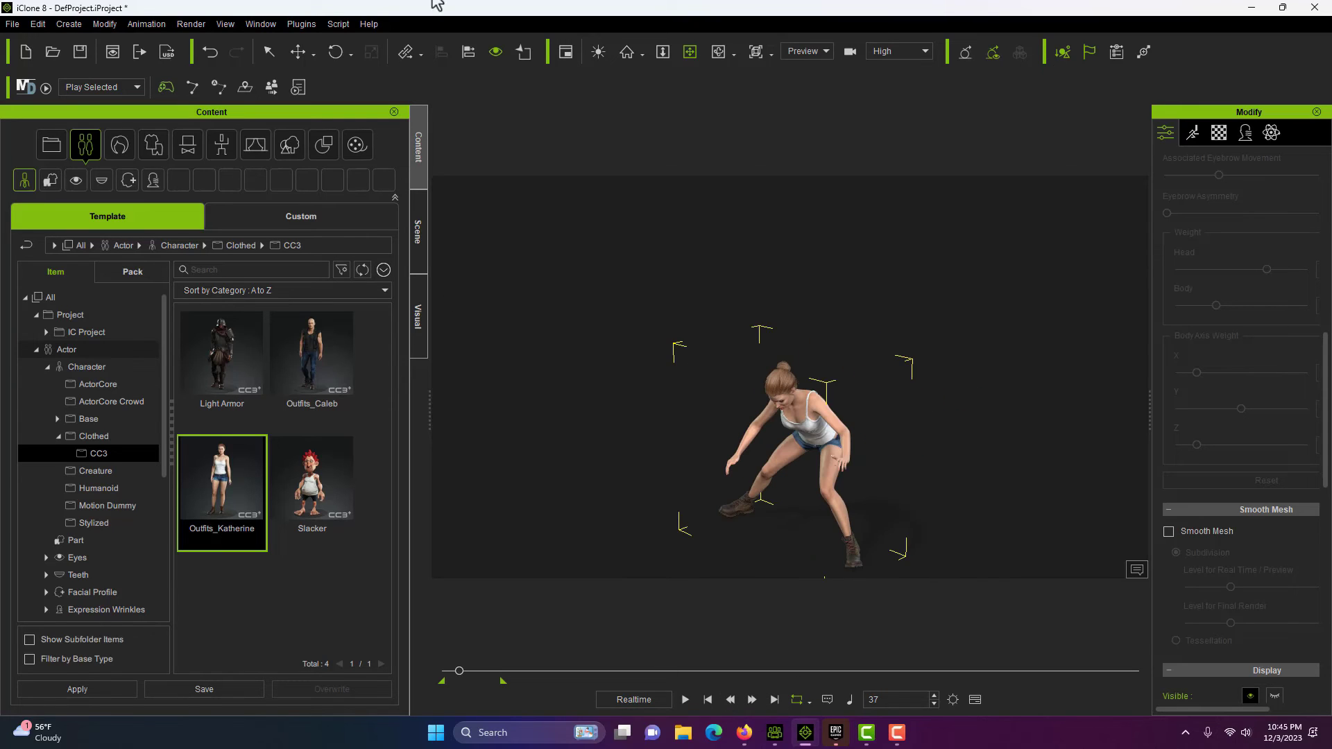
- Switch to the Animation workspace and fit the timeline to its window
left_click(257, 25)
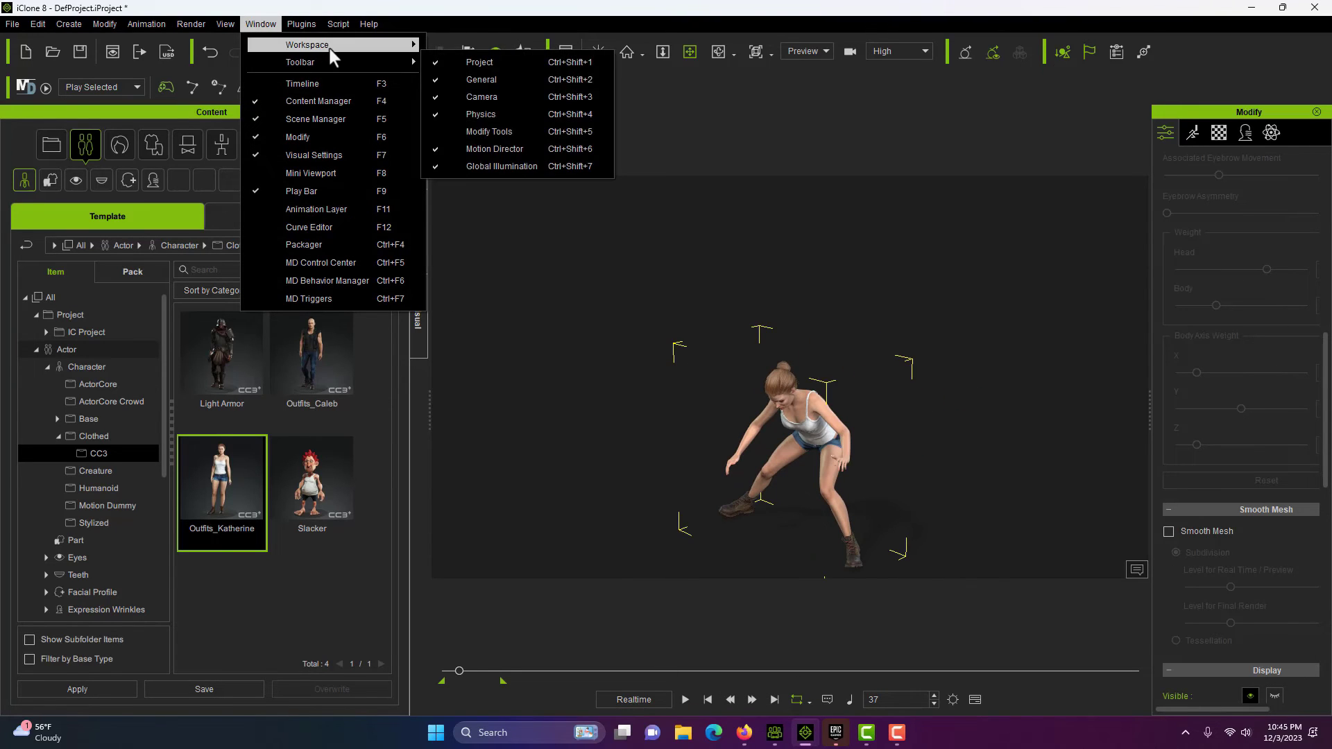
mouse_move(333, 46)
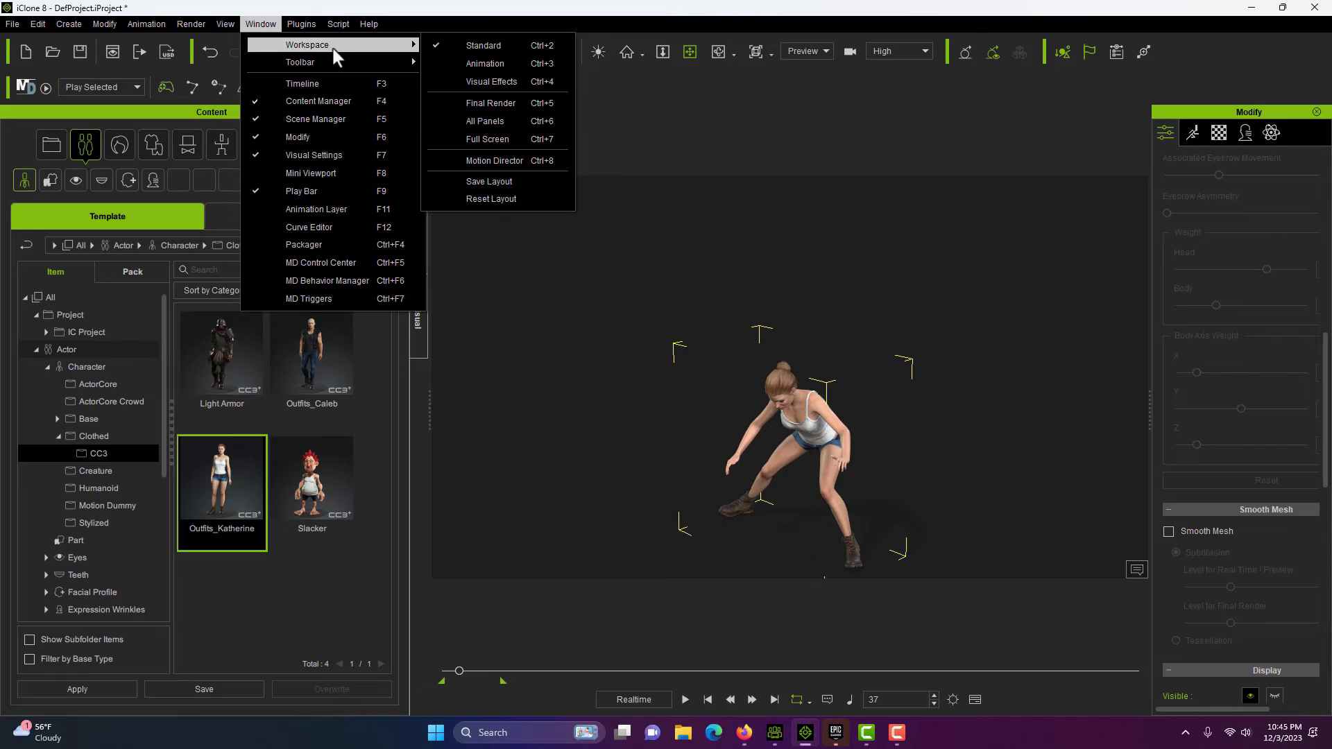
left_click(512, 61)
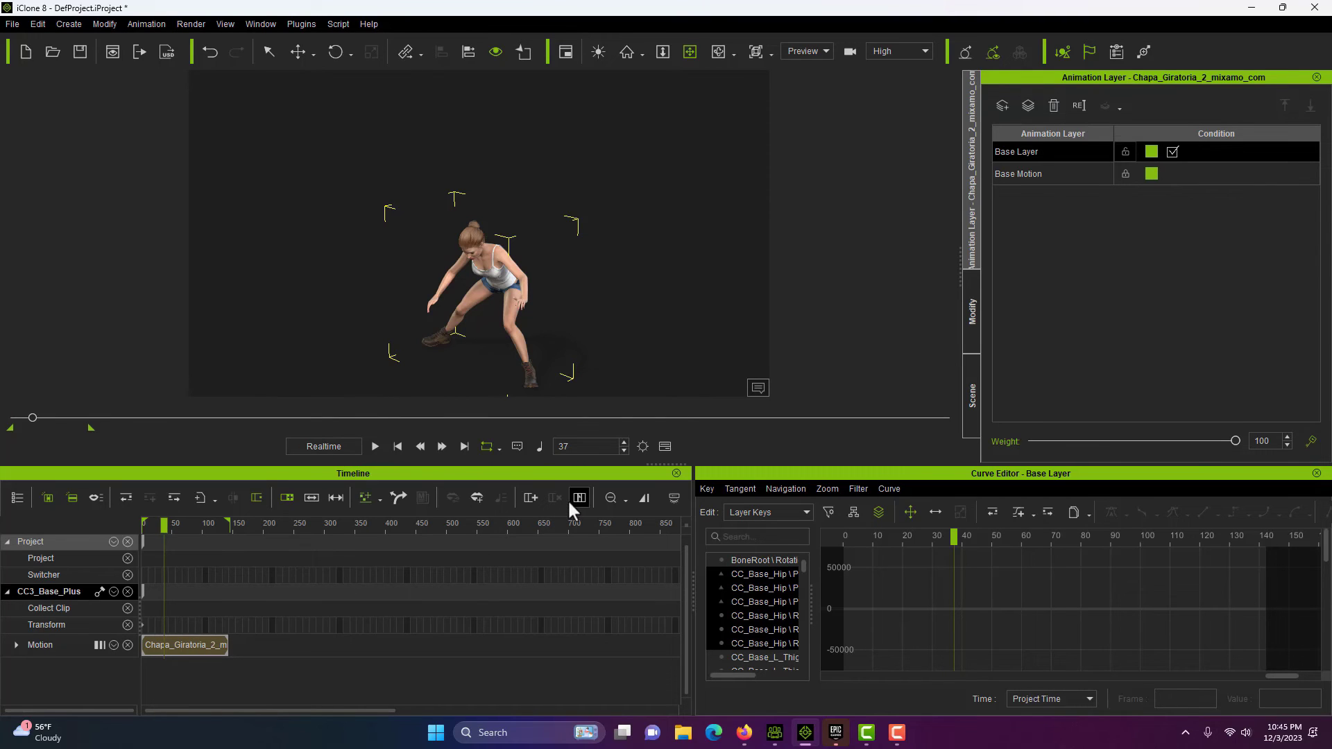
left_click(610, 501)
left_click(620, 498)
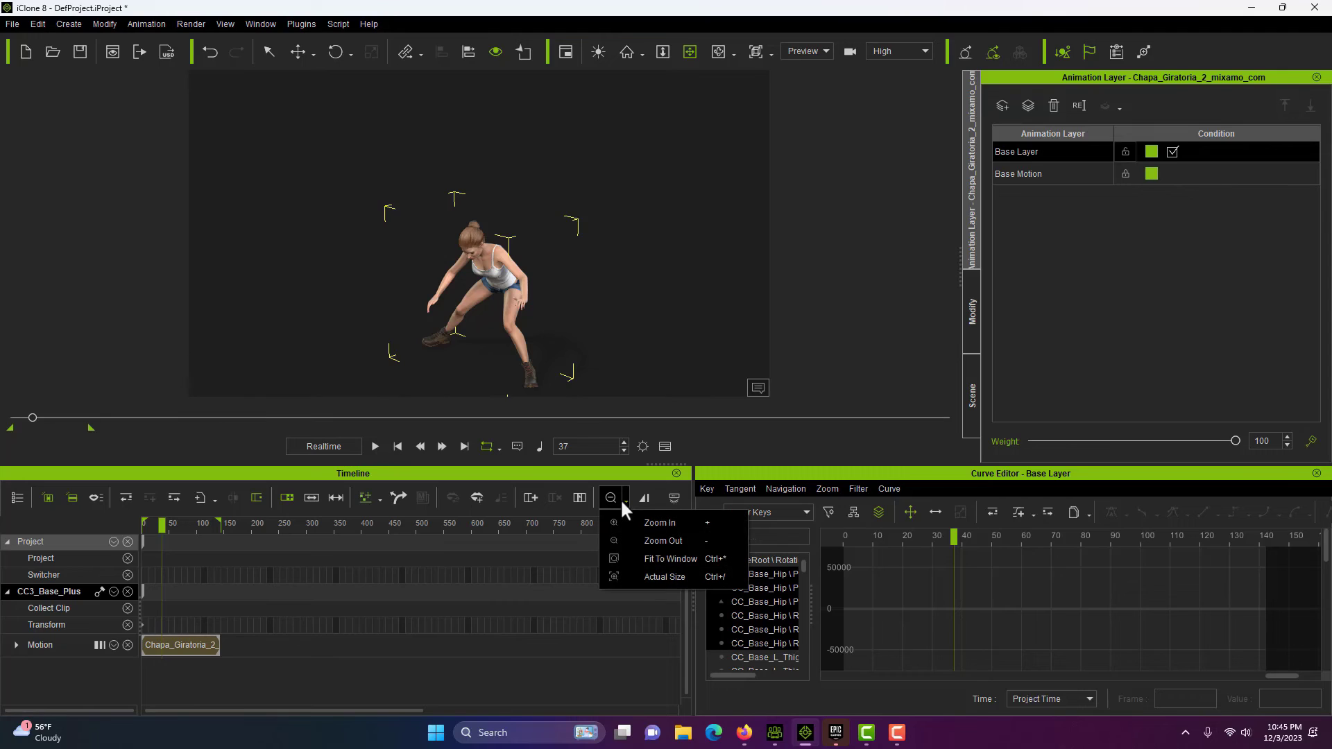
left_click(652, 557)
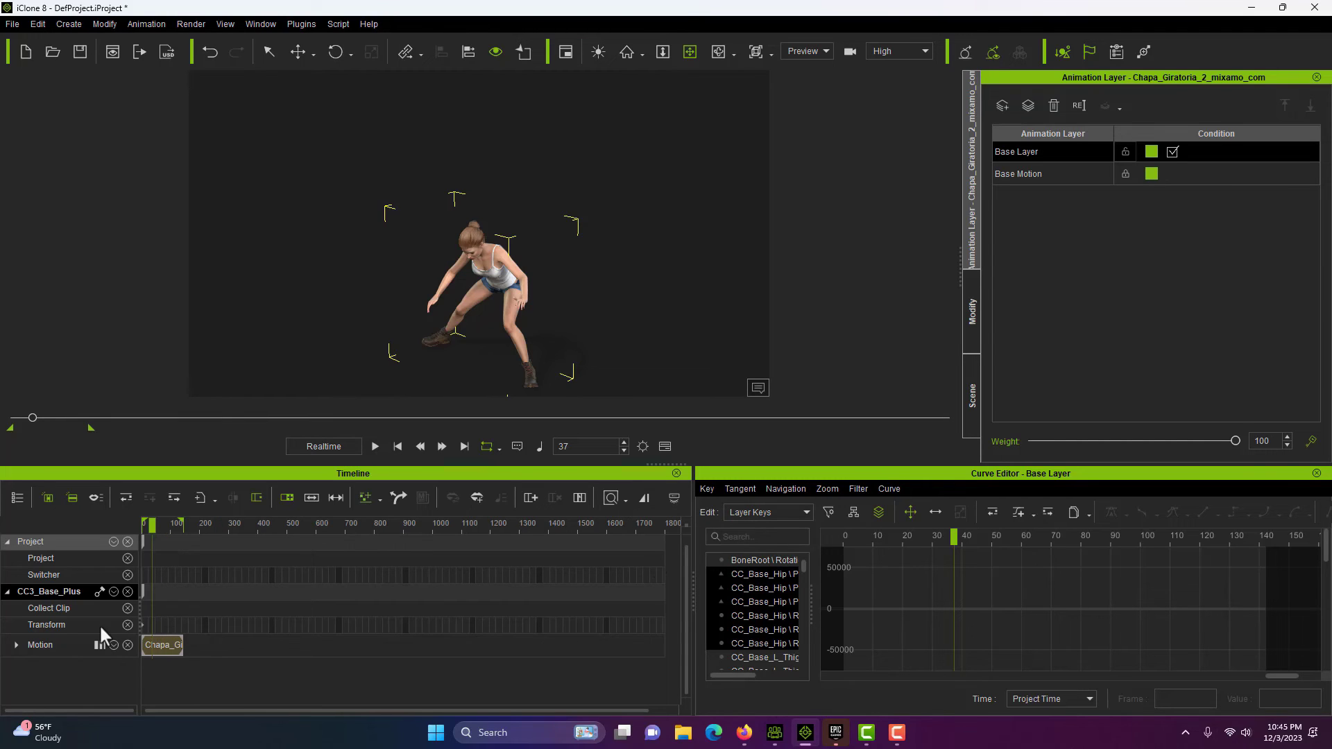
- Save the character's Chapa_Giratoria_2 motion clip to the Desktop as the RL Motion file MMA2
left_click(164, 644)
right_click(154, 648)
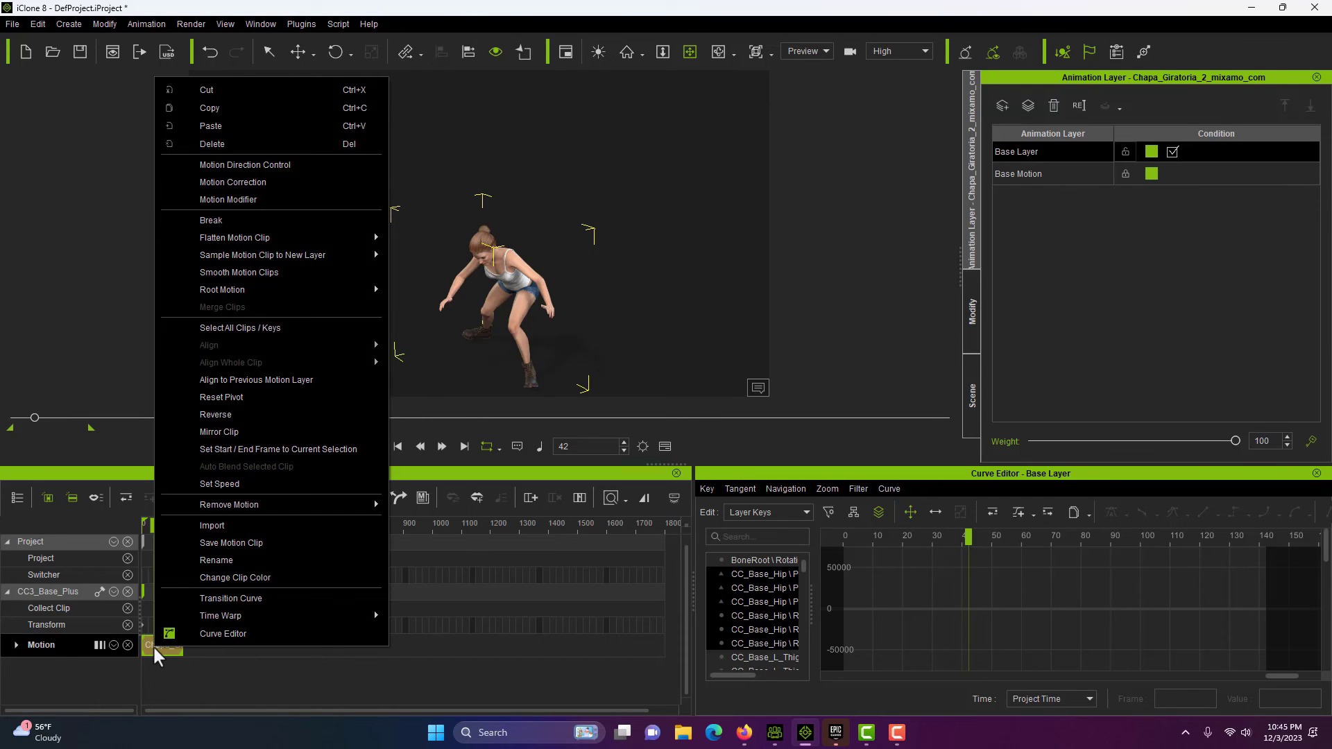
left_click(228, 543)
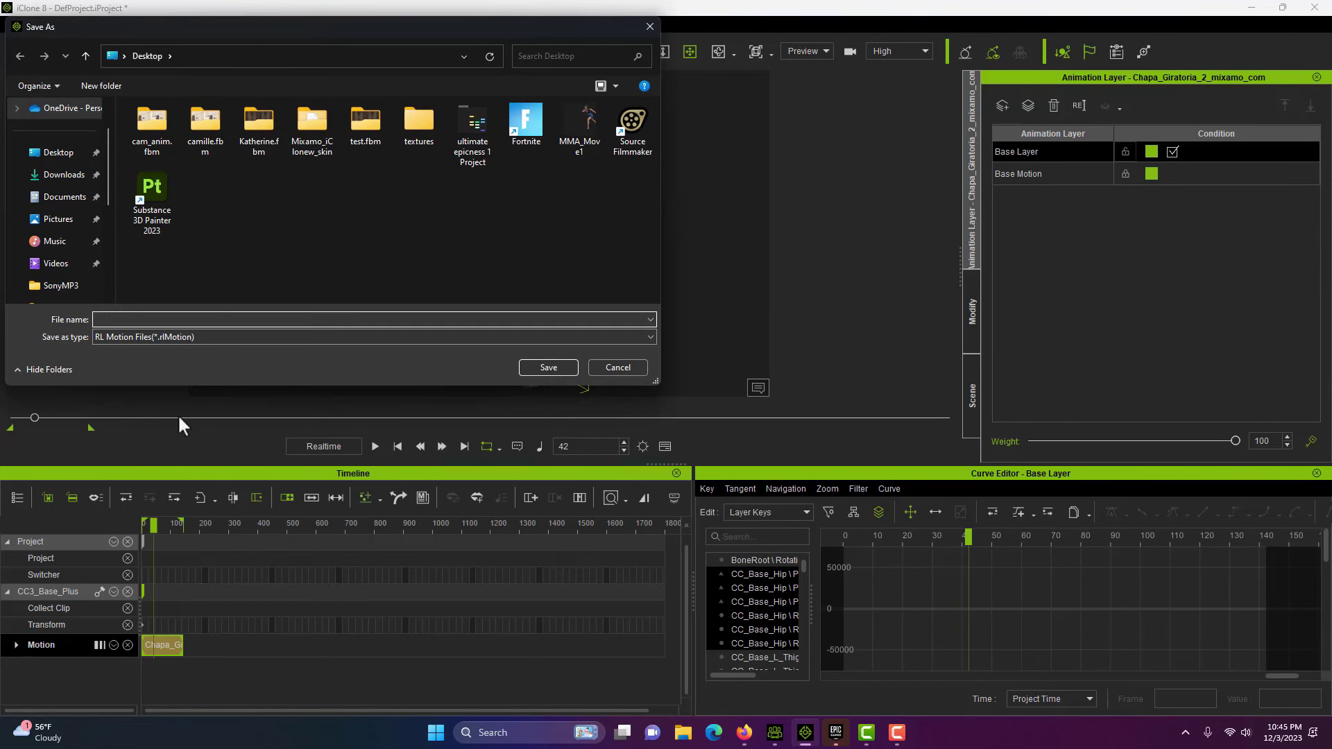
left_click(173, 320)
type("Chapa")
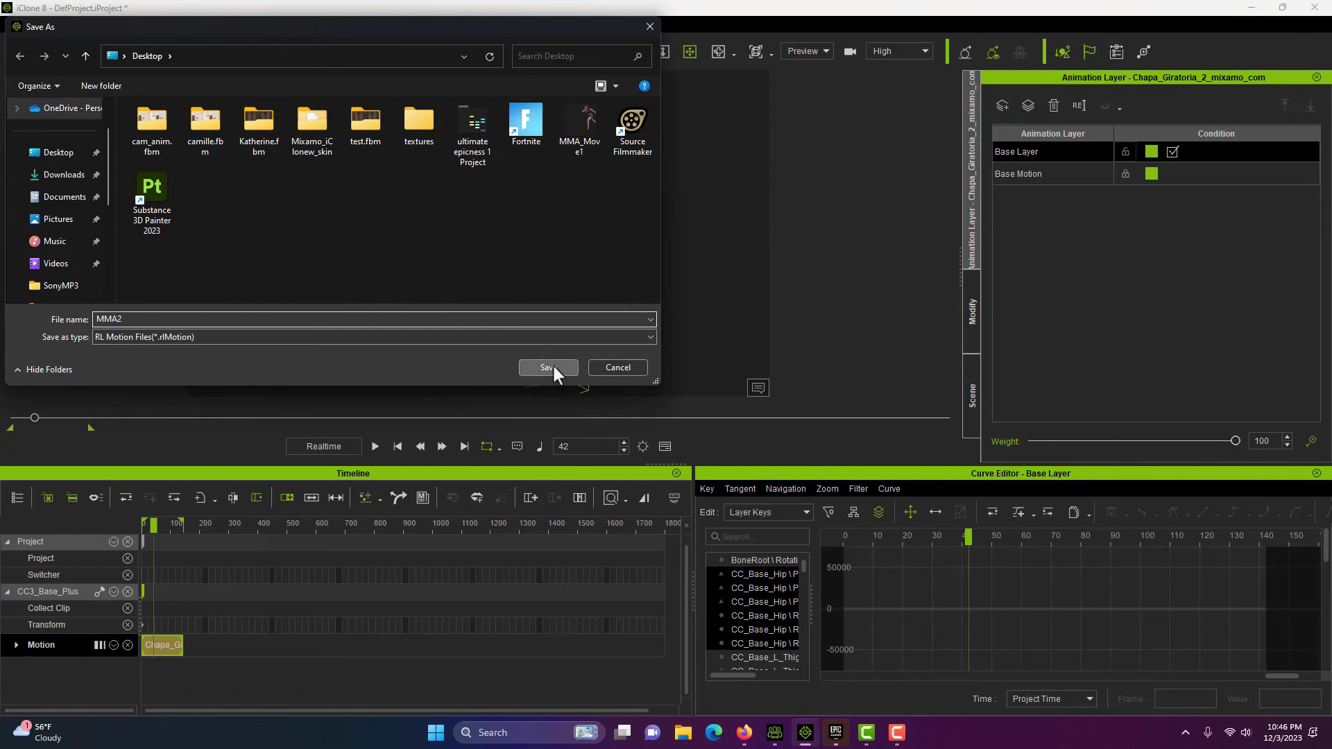
left_click(549, 367)
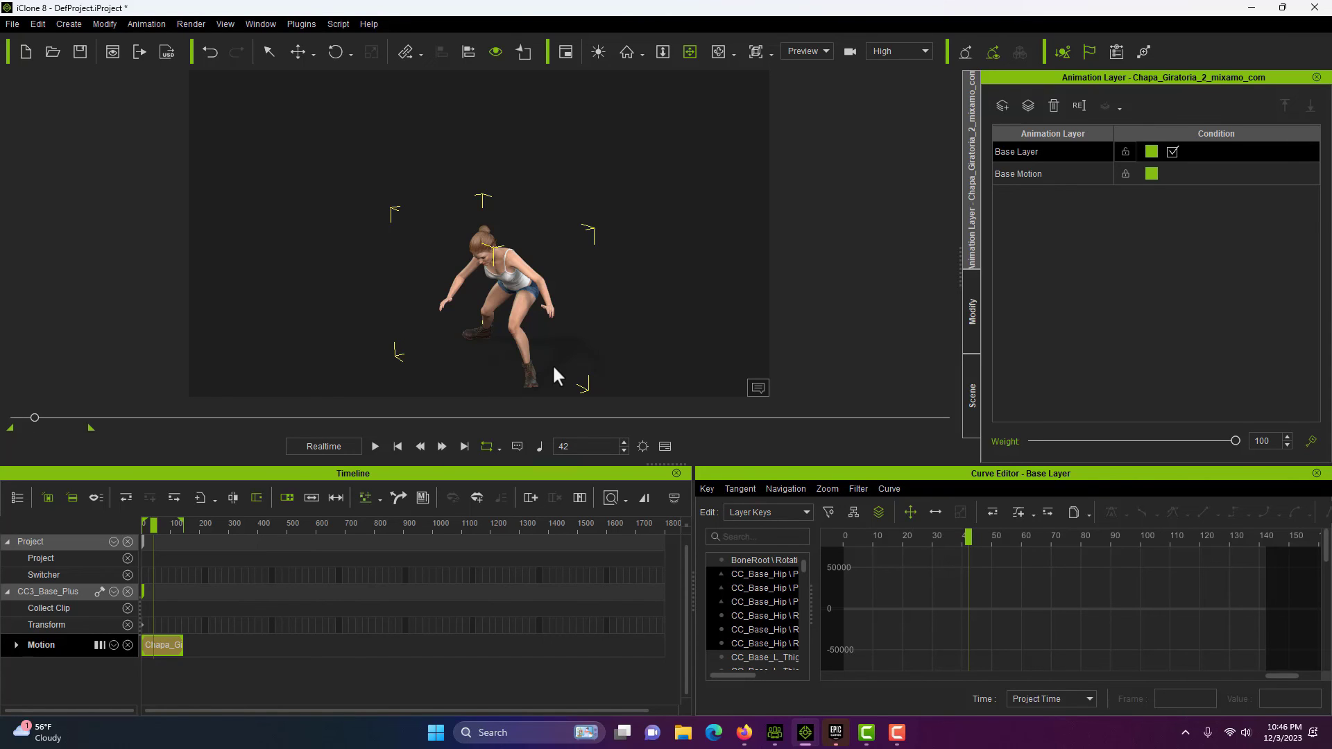
- Return the interface layout to the Standard workspace
left_click(277, 23)
mouse_move(302, 50)
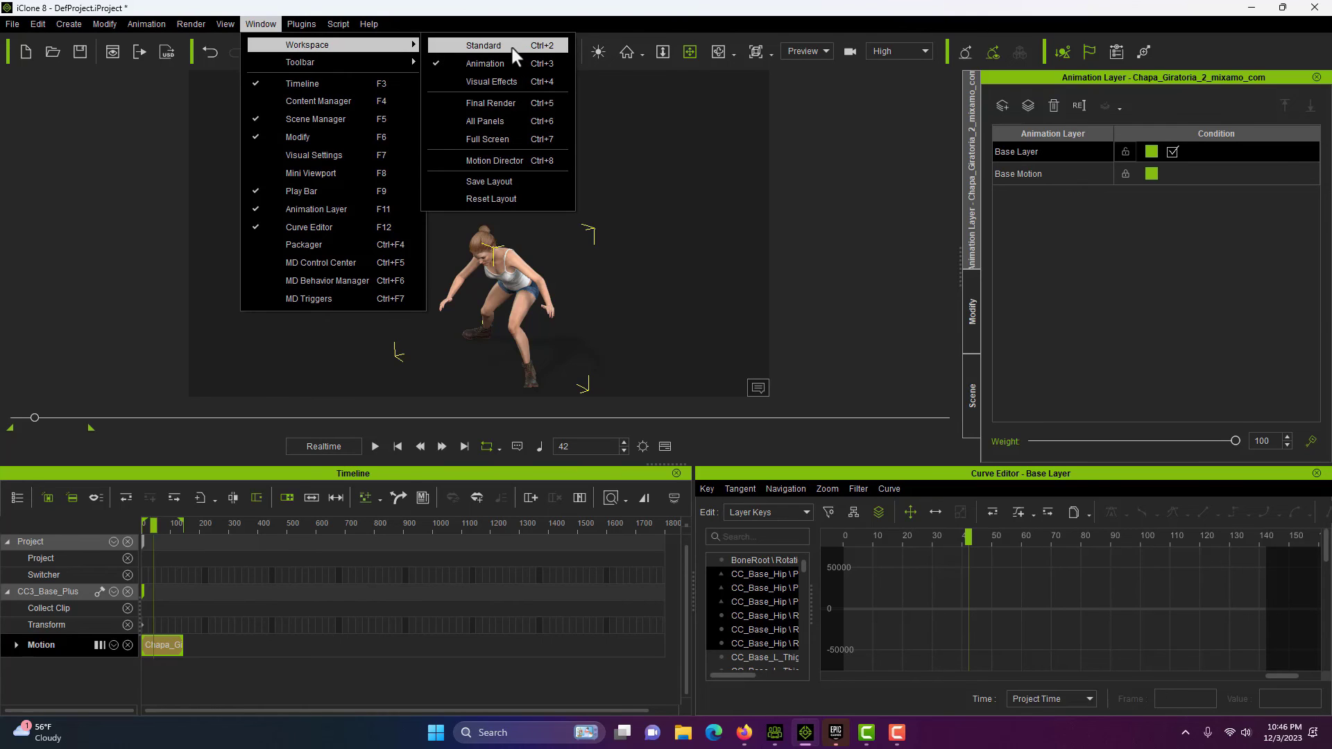
left_click(512, 48)
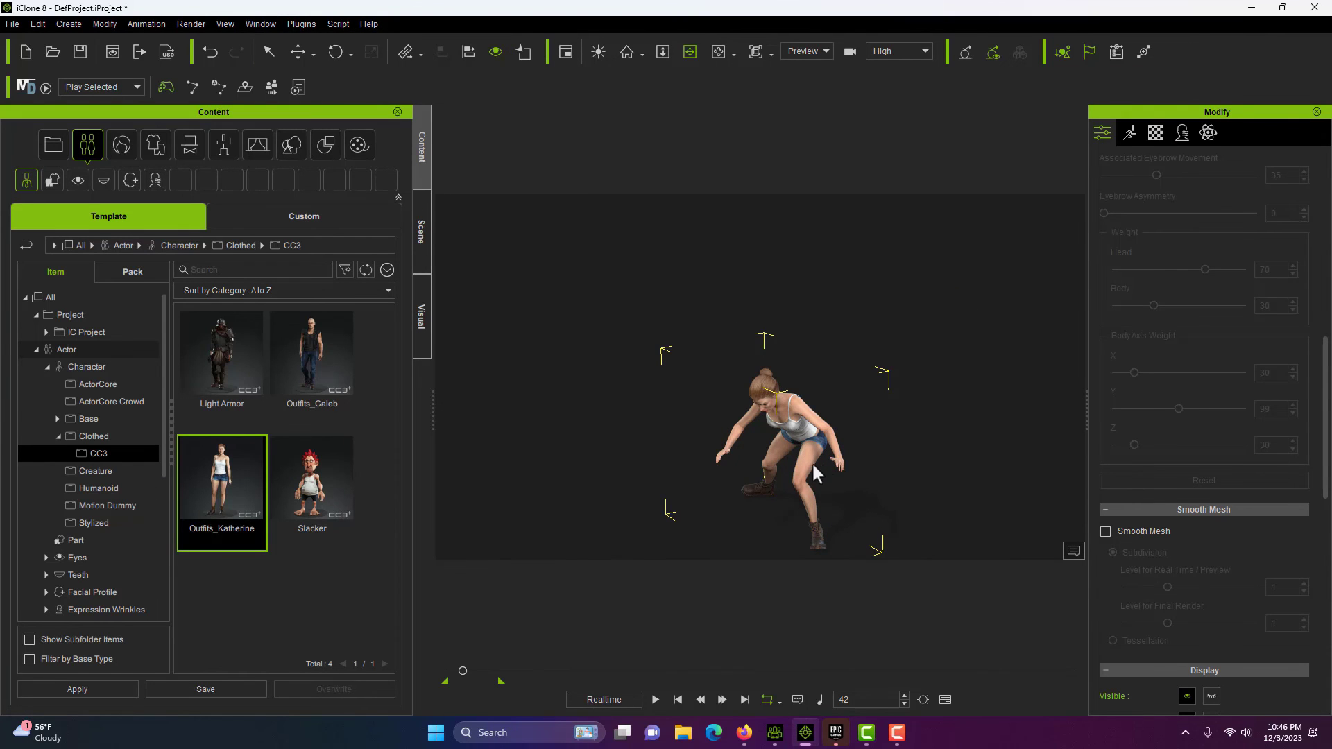
- Delete the Katherine character, add the CC3 Slacker character in its place and frame it at full height
key("Delete")
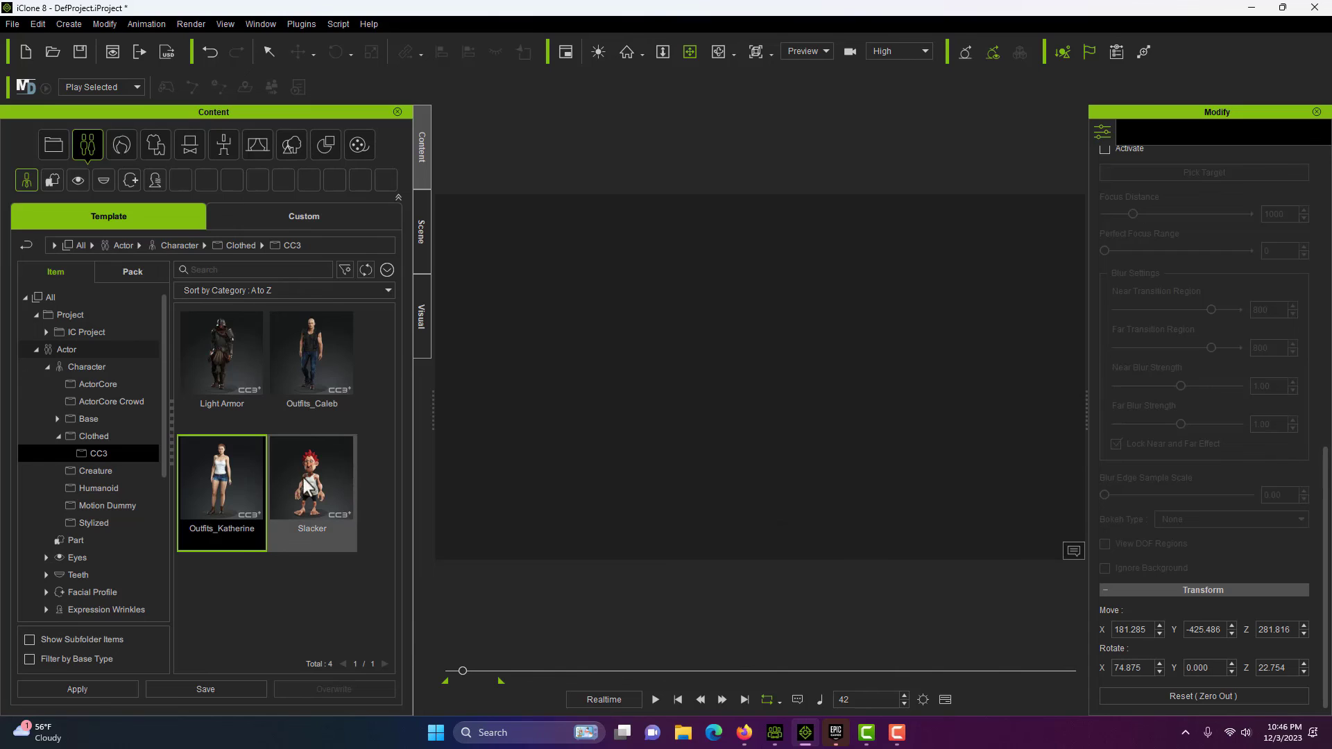
left_click_drag(308, 485, 677, 417)
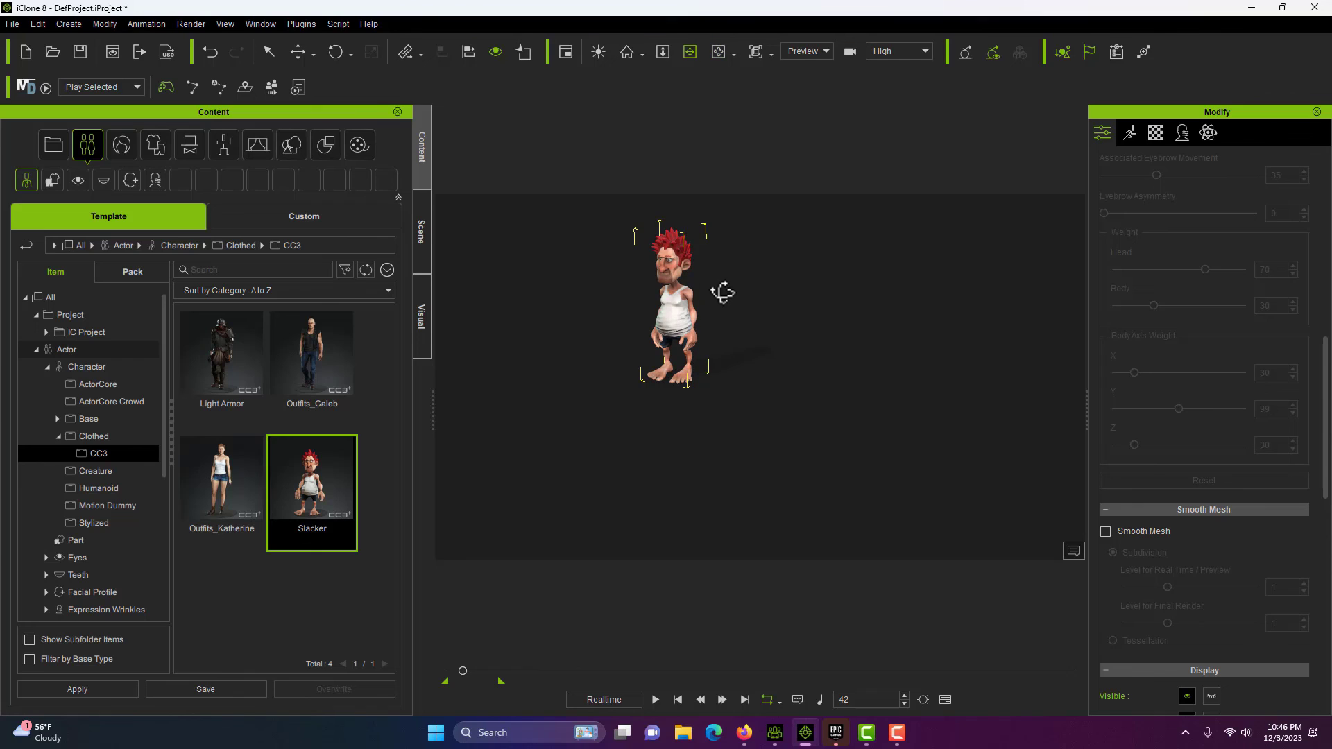
middle_click_drag(721, 296, 754, 356)
scroll(755, 357, "up", 5)
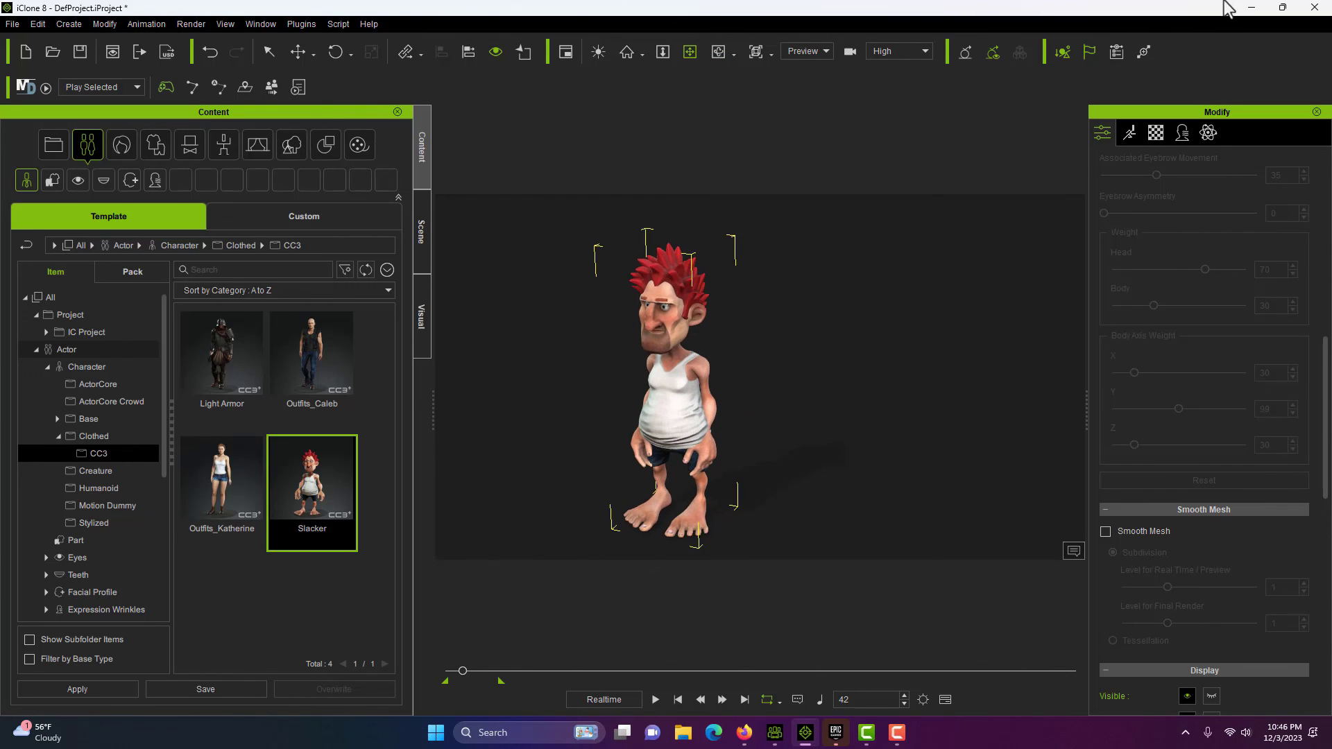
- Restore the iClone window to a smaller size clear of the desktop icons and apply the MMA2 motion file to Slacker
left_click(1282, 7)
left_click_drag(687, 82, 997, 77)
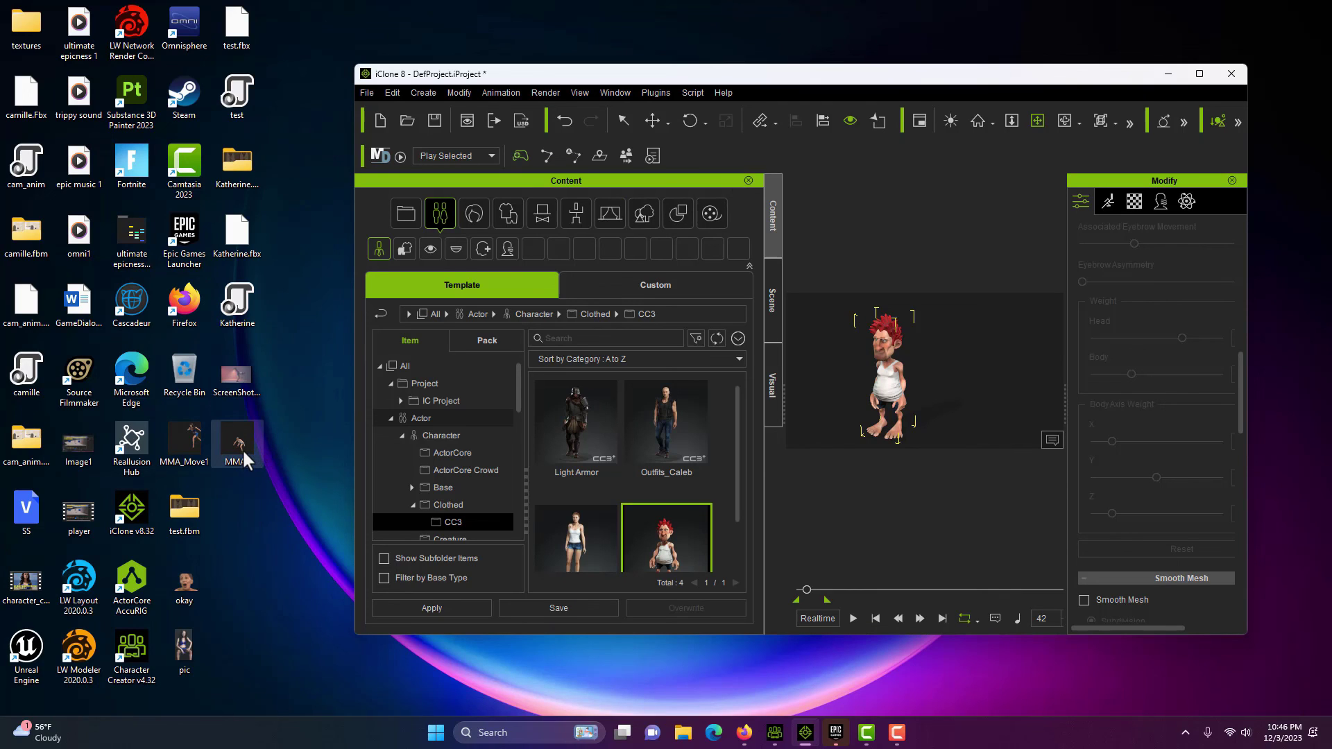
left_click_drag(243, 448, 897, 368)
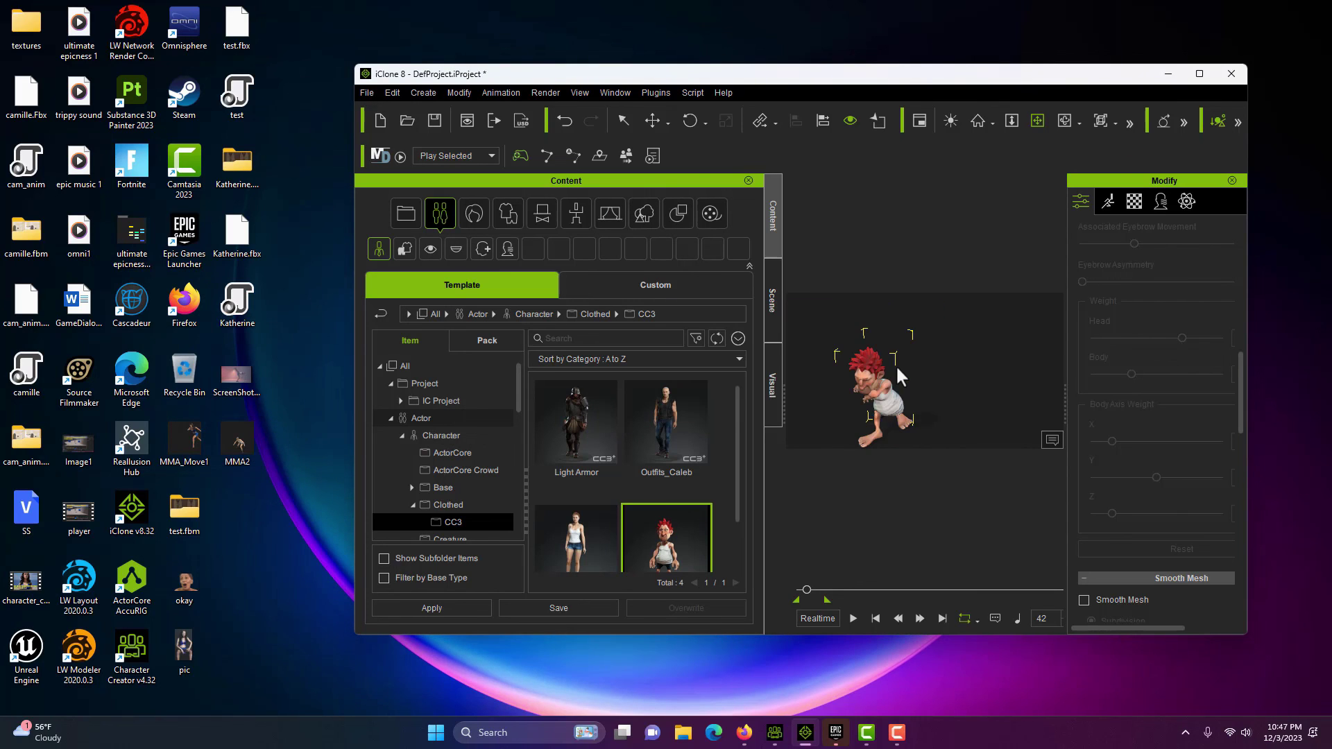
- Maximize iClone, frame Slacker and play the MMA2 motion from the first frame
left_click(1200, 72)
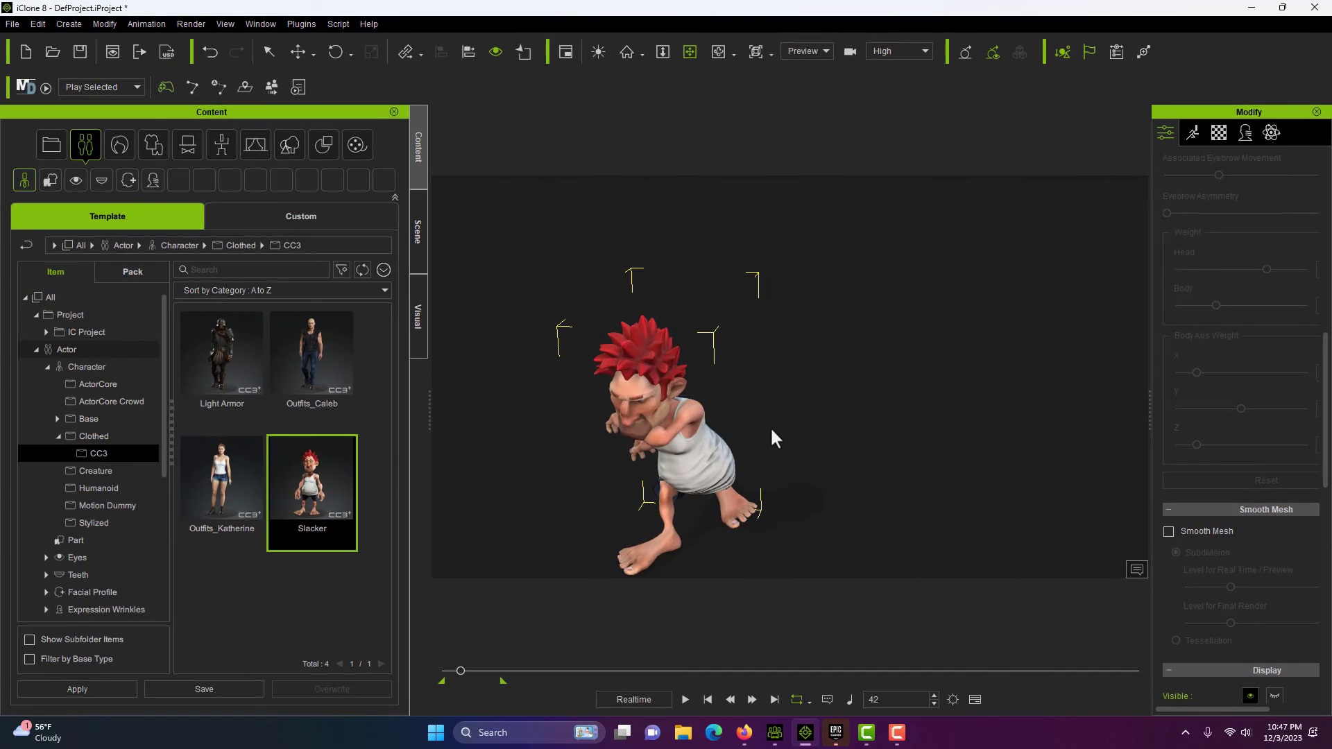
scroll(777, 429, "down", 5)
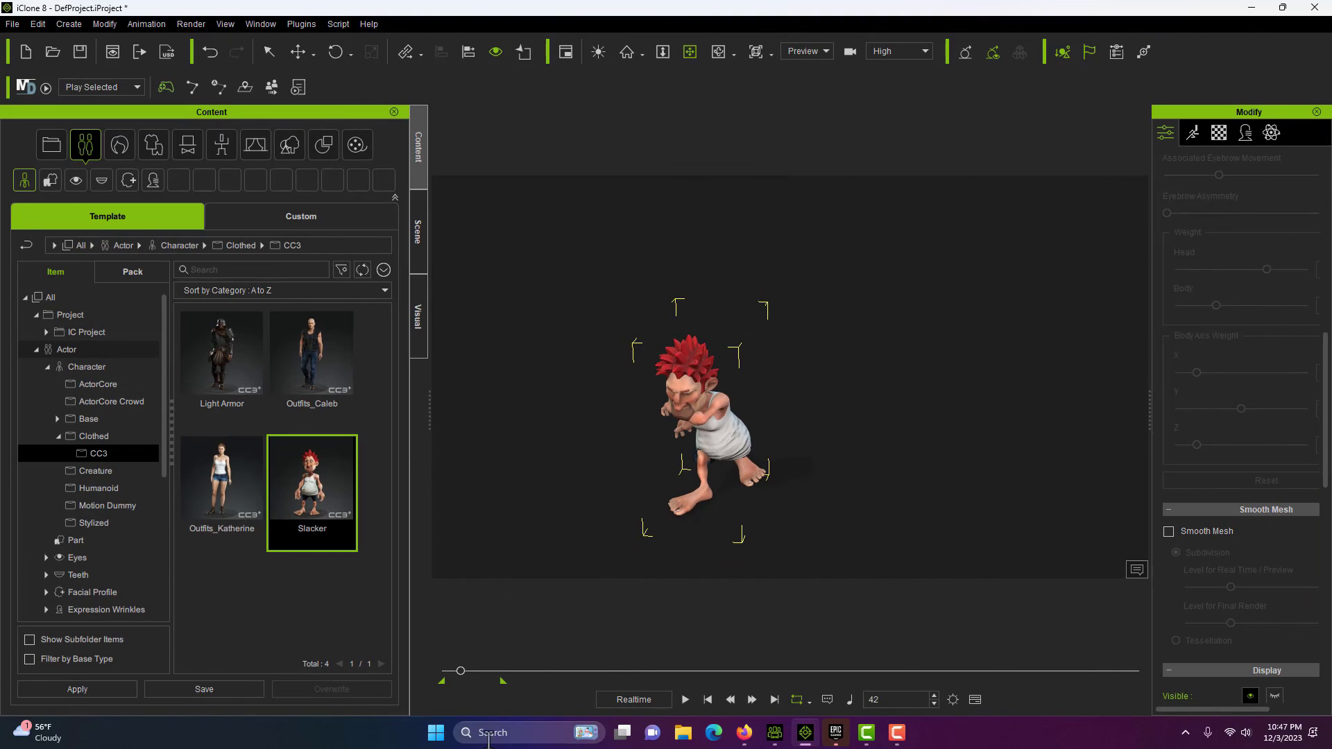
left_click(709, 698)
left_click(684, 698)
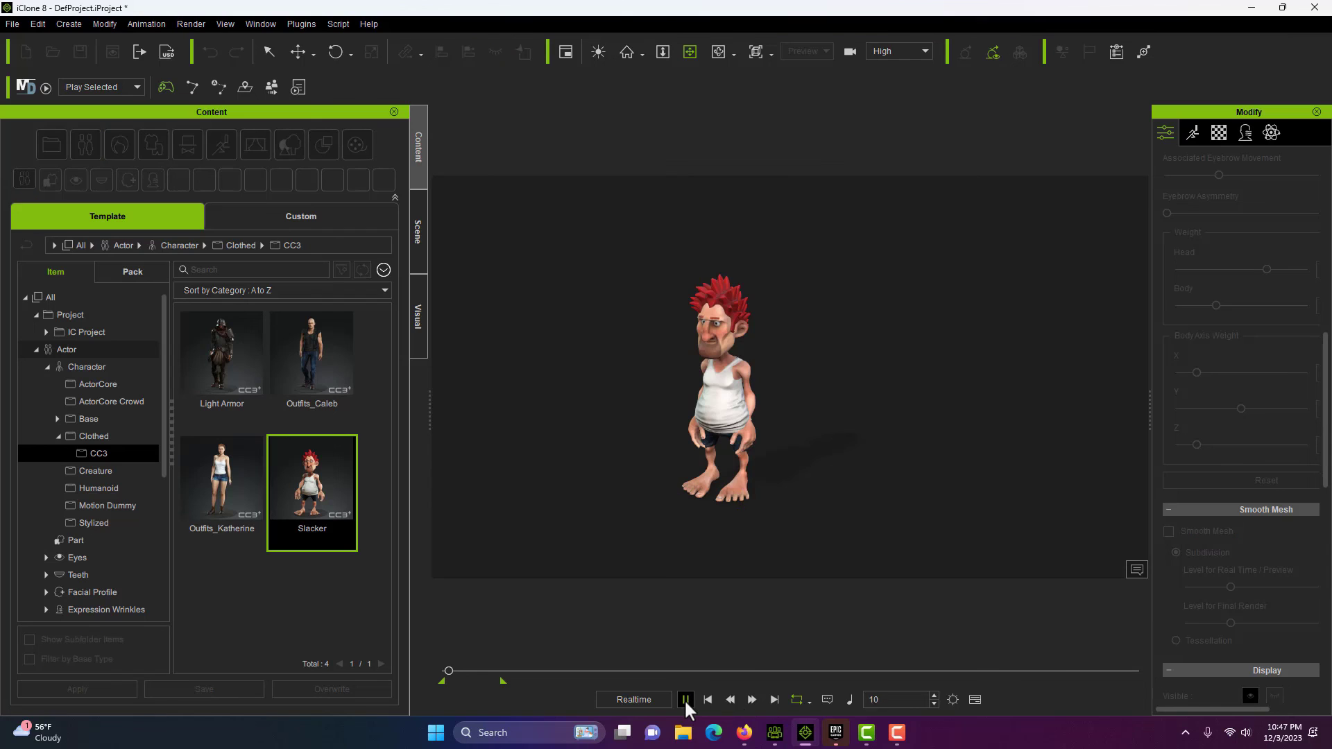